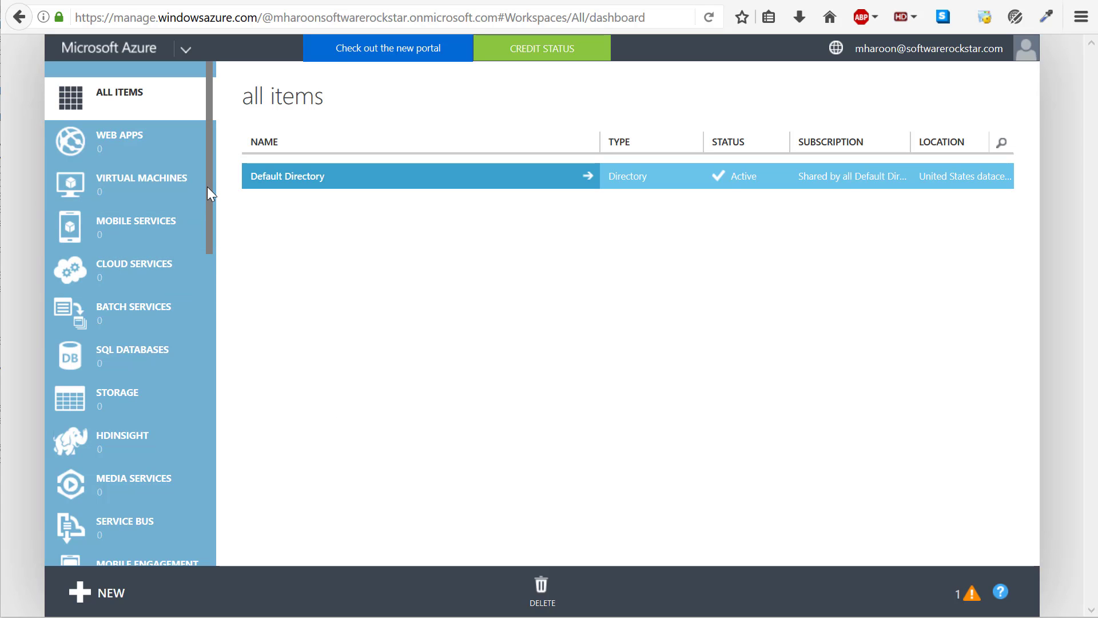
Step: Start a custom-created new directory in the Active Directory service
drag(210, 186, 210, 486)
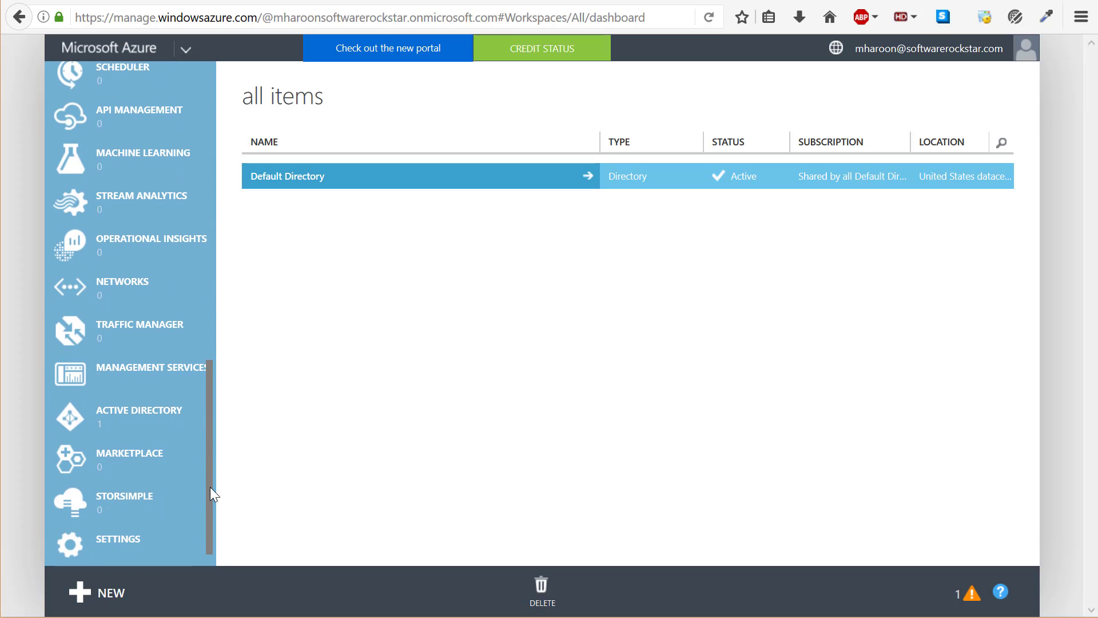
click(148, 418)
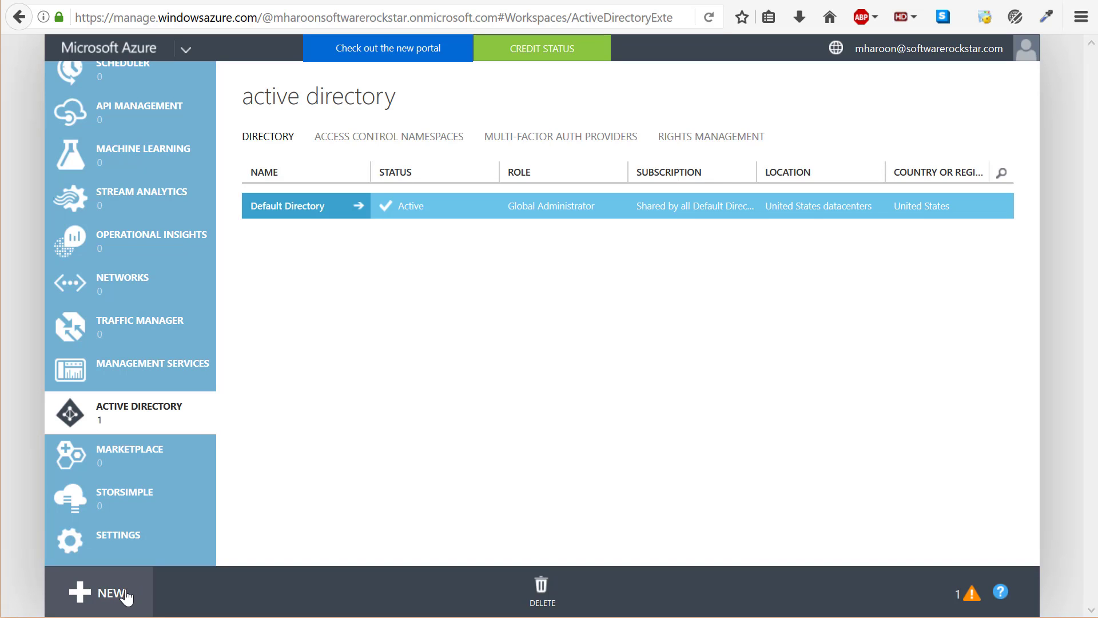
click(112, 593)
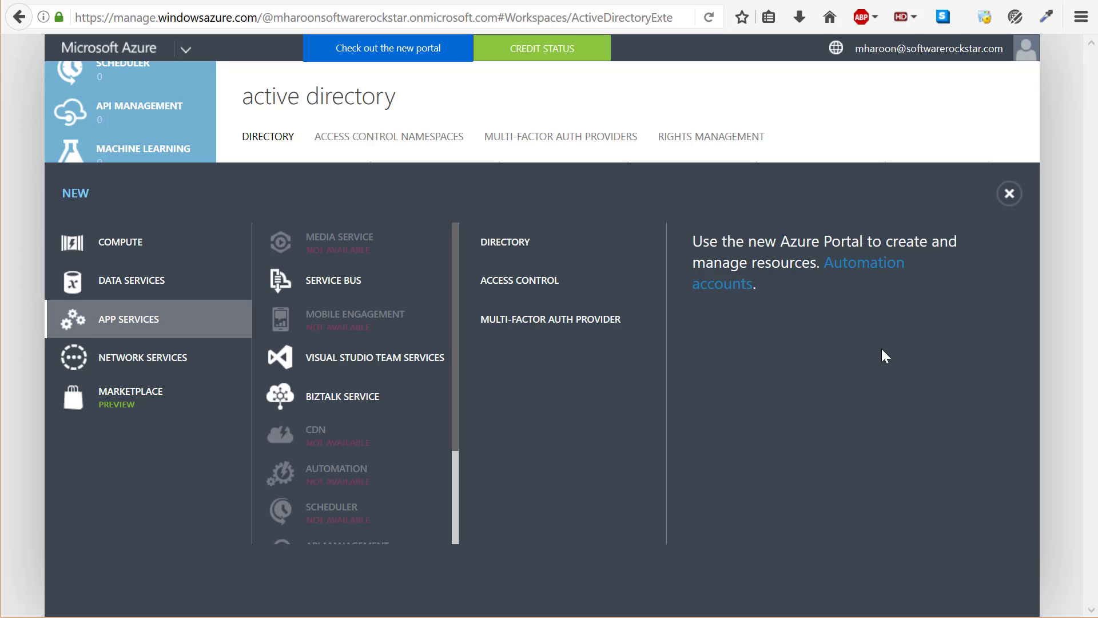
click(529, 245)
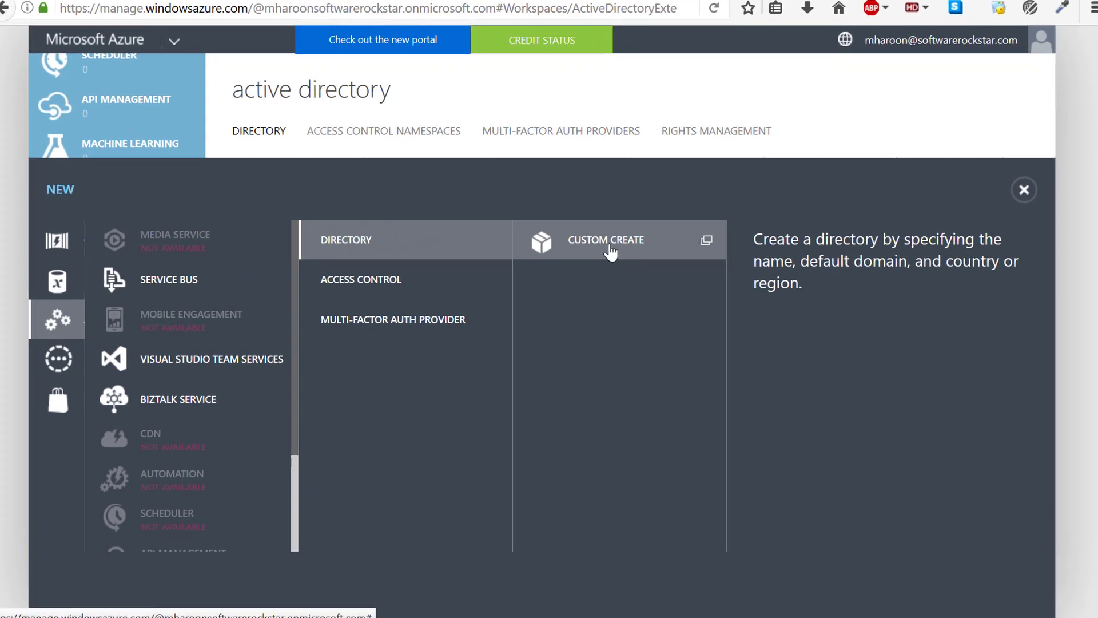
click(611, 251)
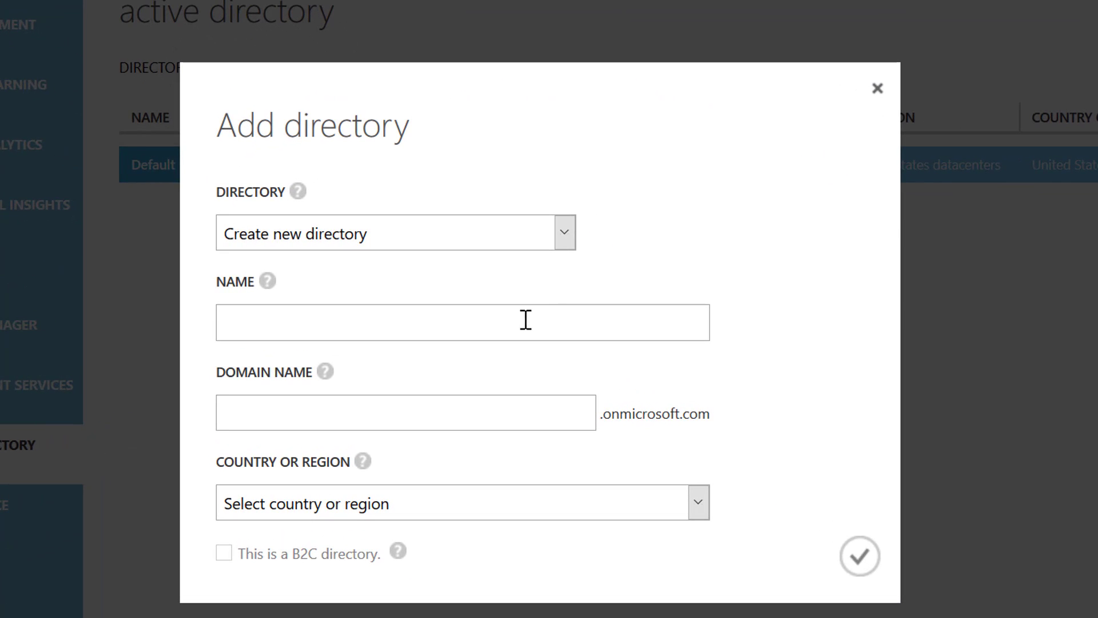
Step: Create the directory with name softwarerockstarad, domain name softwarerockstar and country United States
click(524, 321)
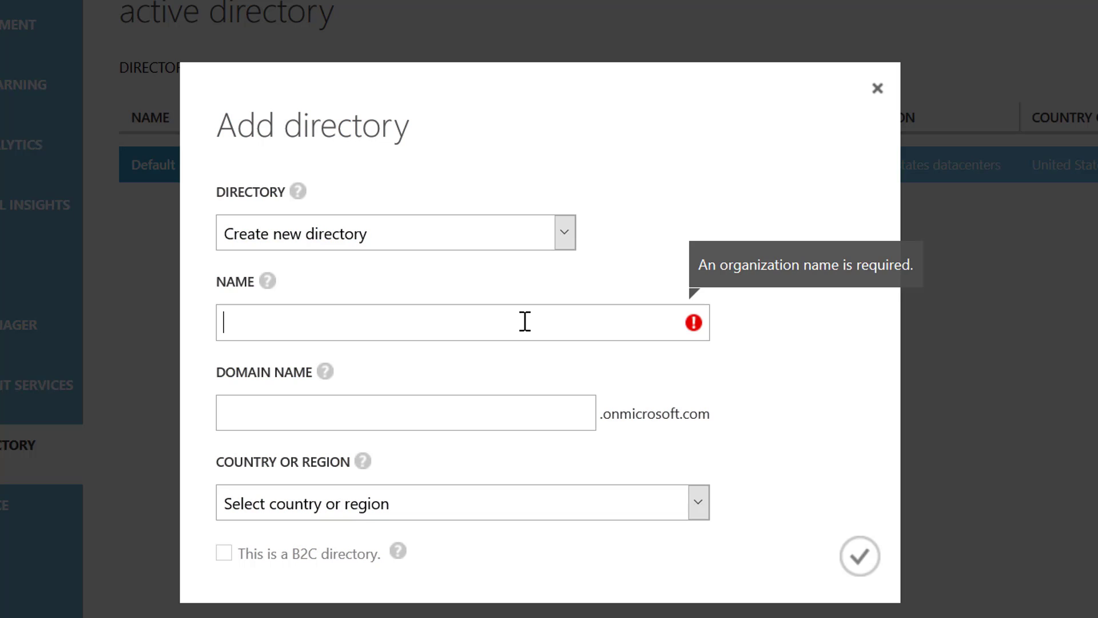
text(softwarerockstarad)
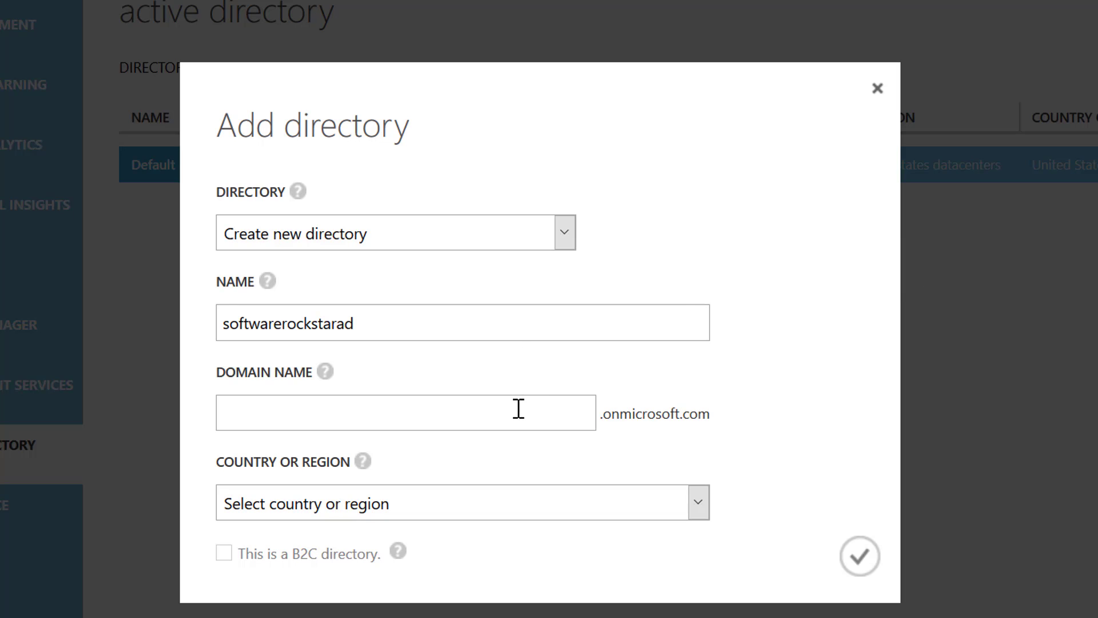
text(softwarerockstar)
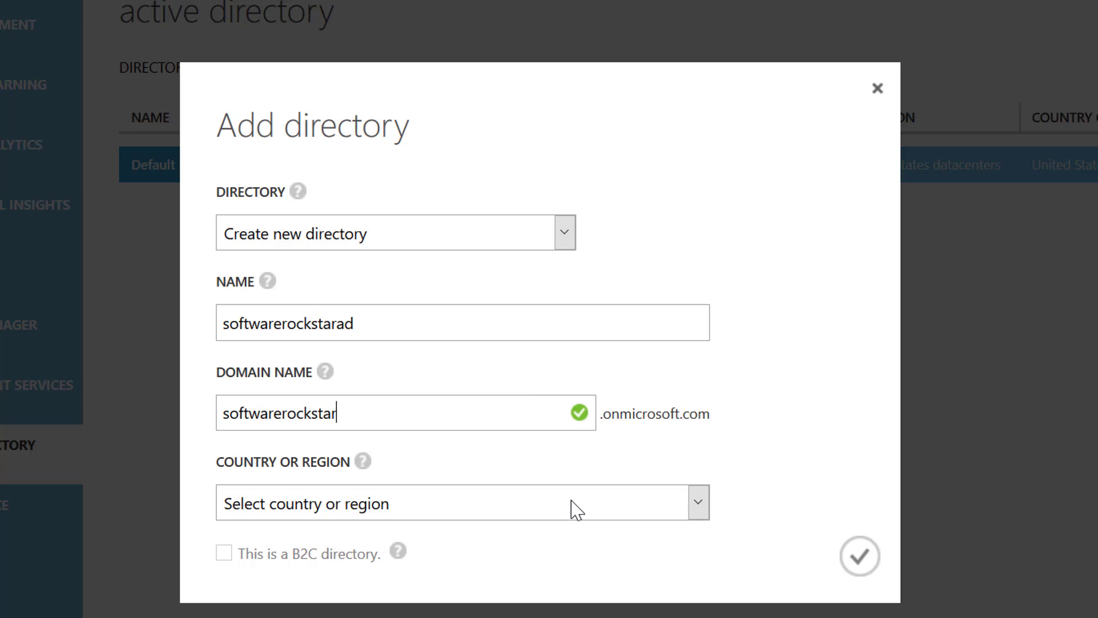
click(576, 509)
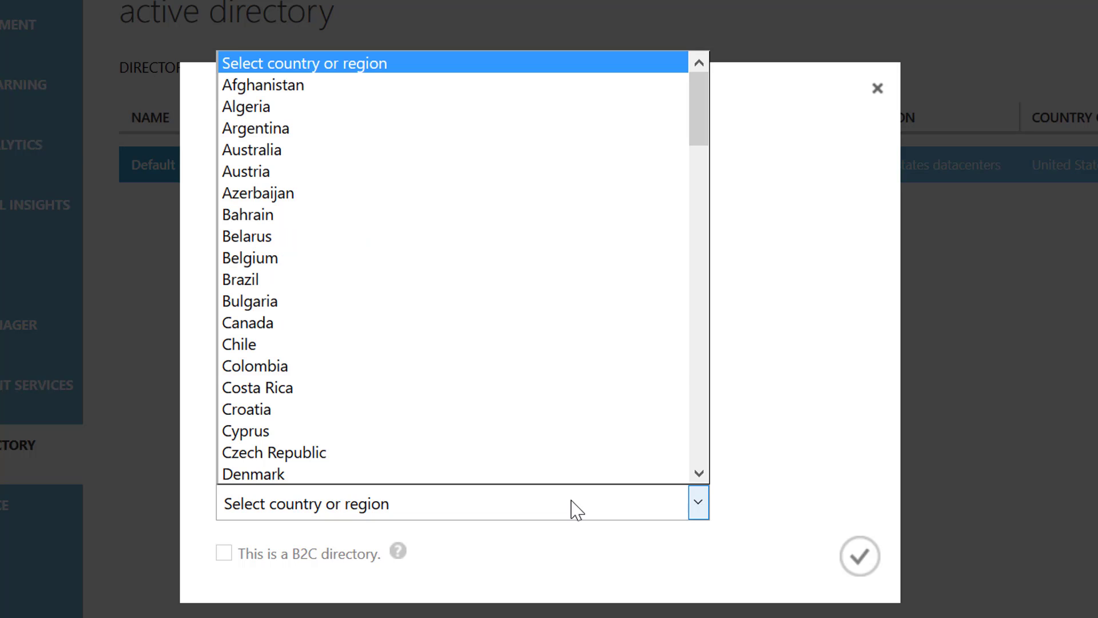
drag(698, 145, 692, 466)
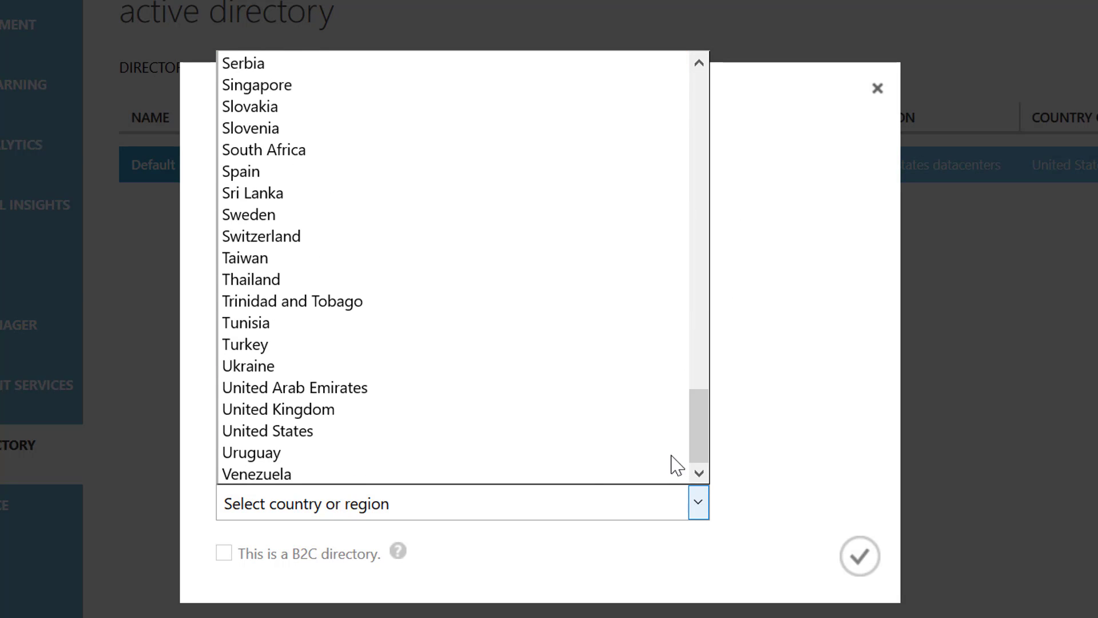
click(566, 434)
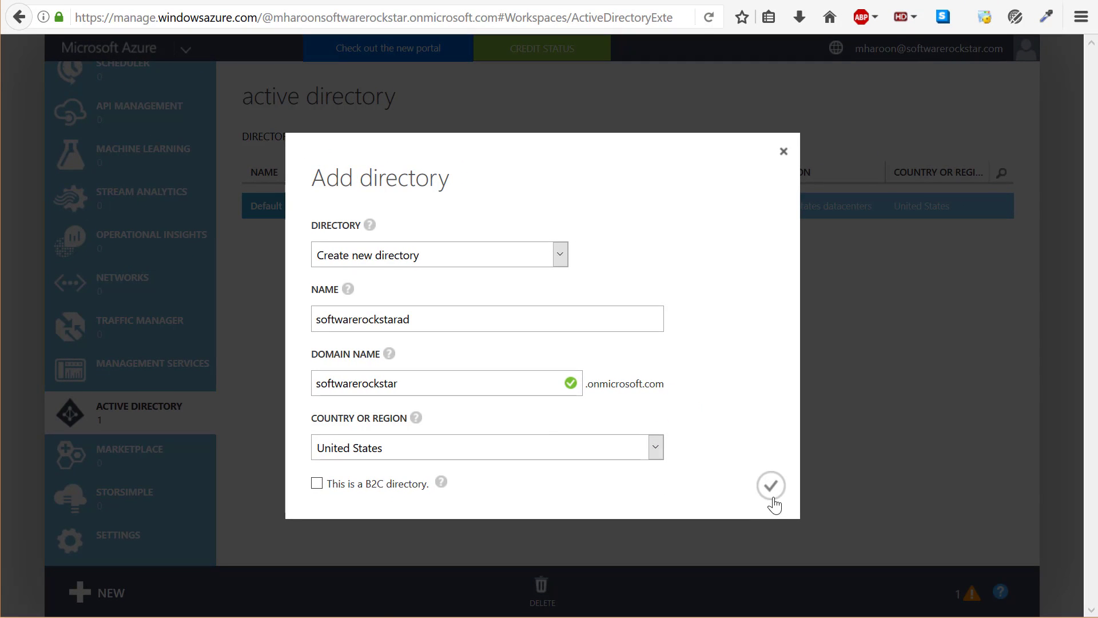
click(772, 497)
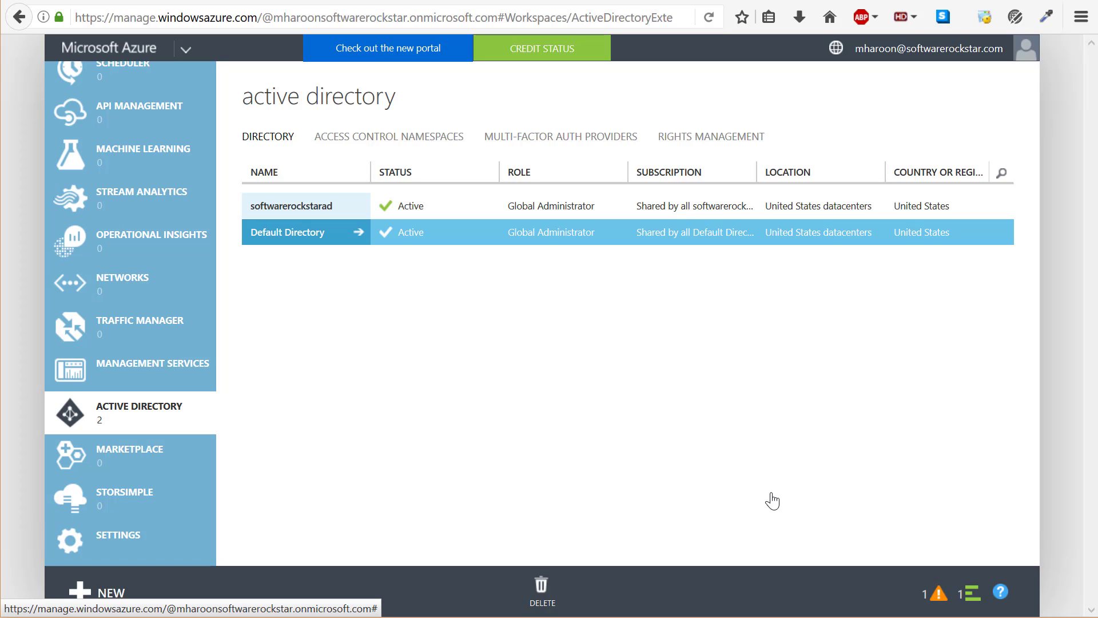
Step: Open the application gallery for adding an application to the softwarerockstarad directory
click(331, 206)
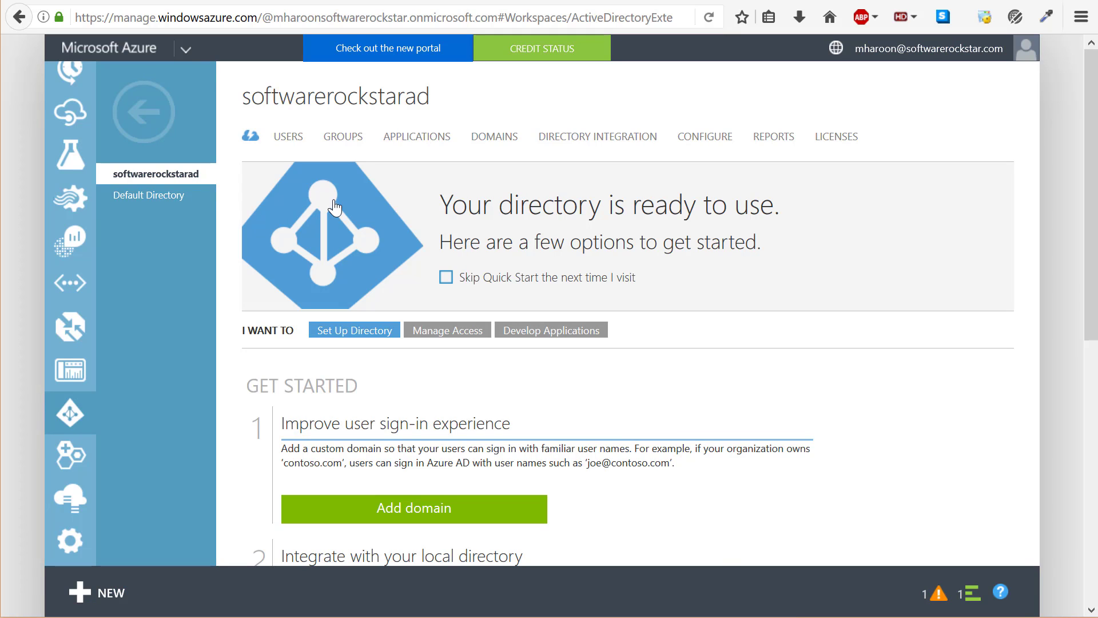
click(408, 143)
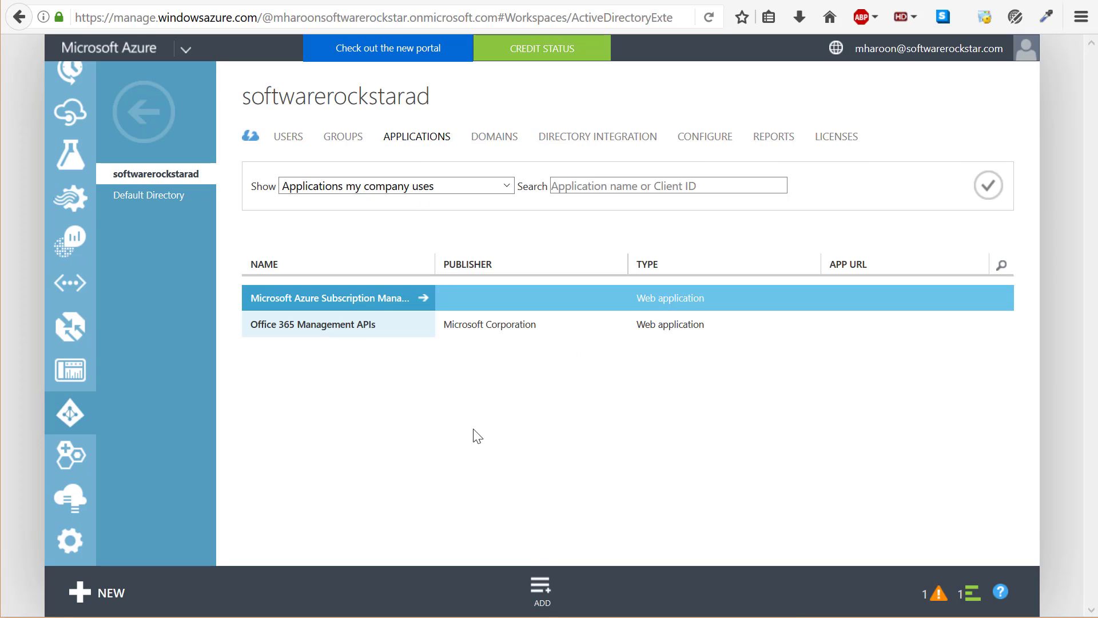
click(541, 589)
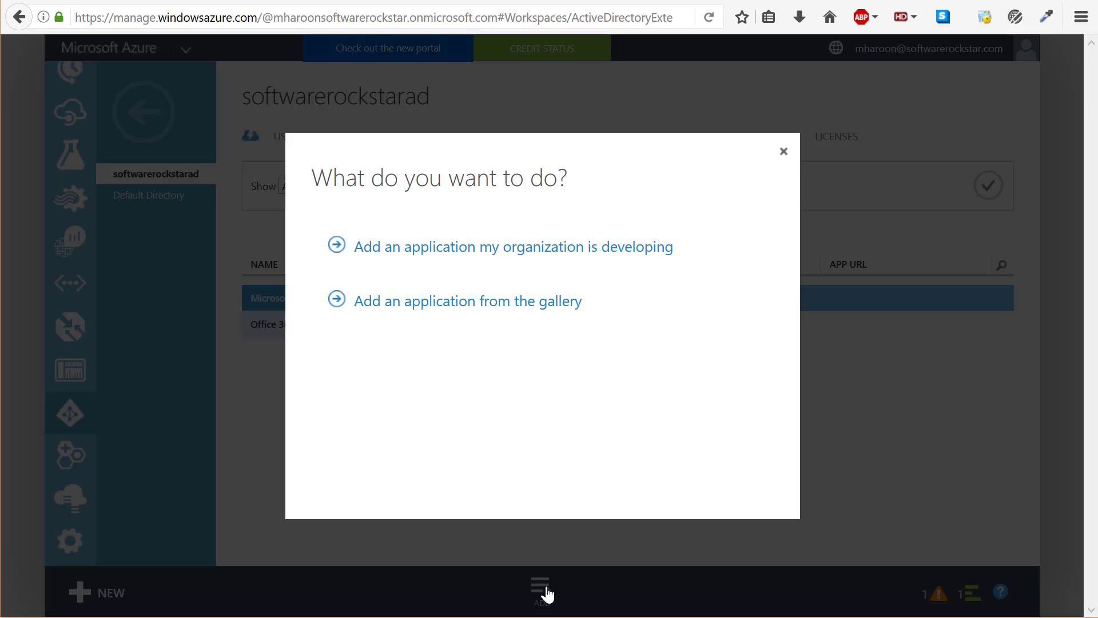
click(507, 301)
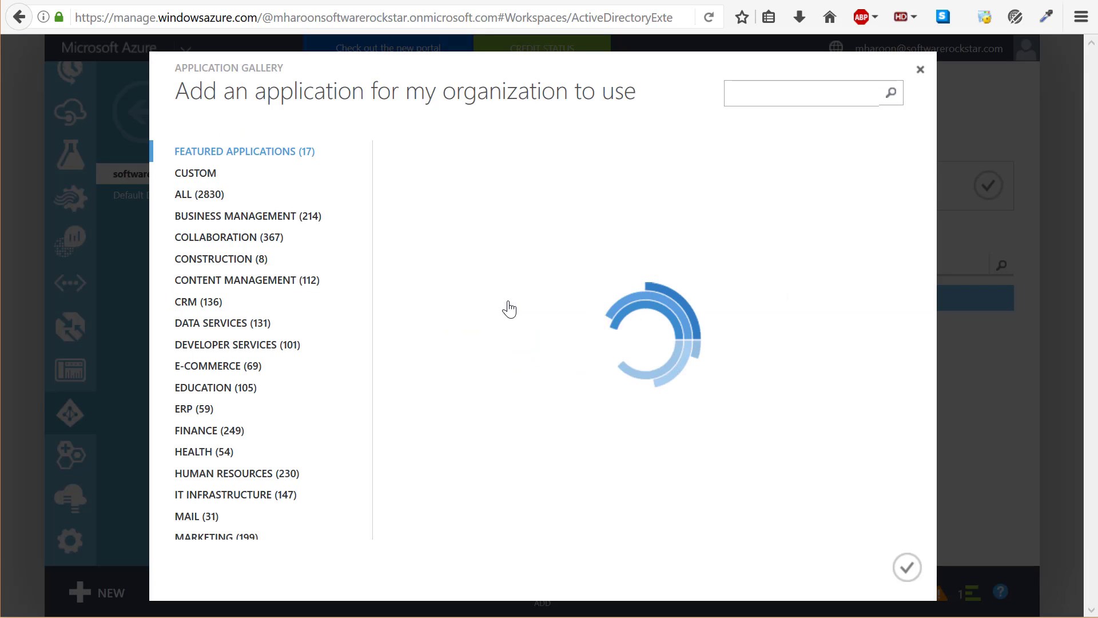
Step: Find AWS in the gallery and add Amazon Web Services (AWS) with the display name aws
click(745, 101)
text(AWS)
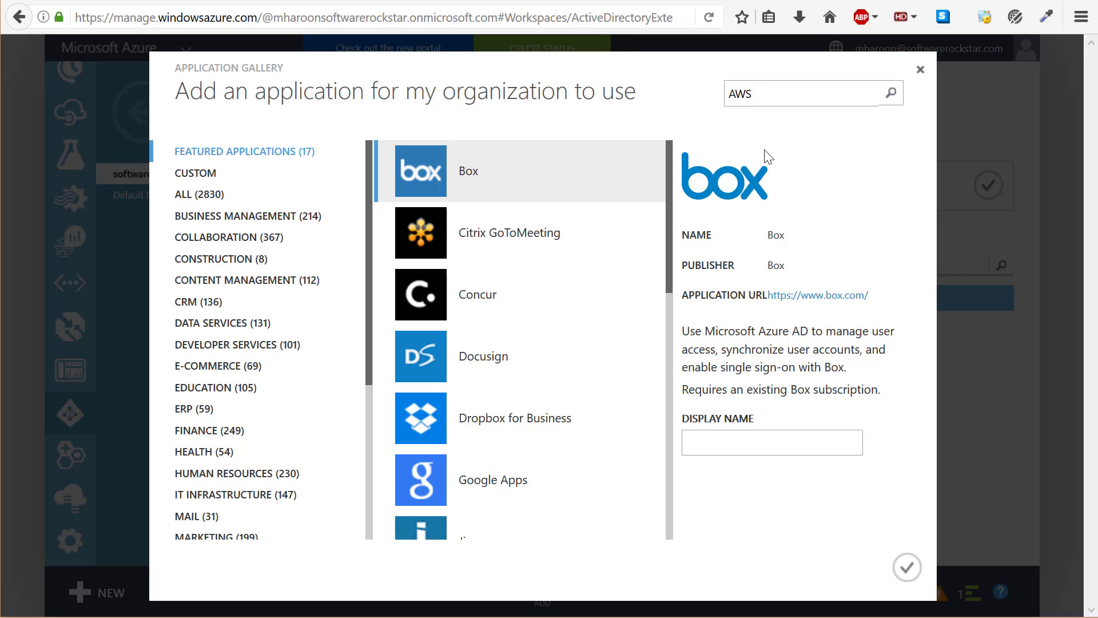
key(Return)
click(755, 485)
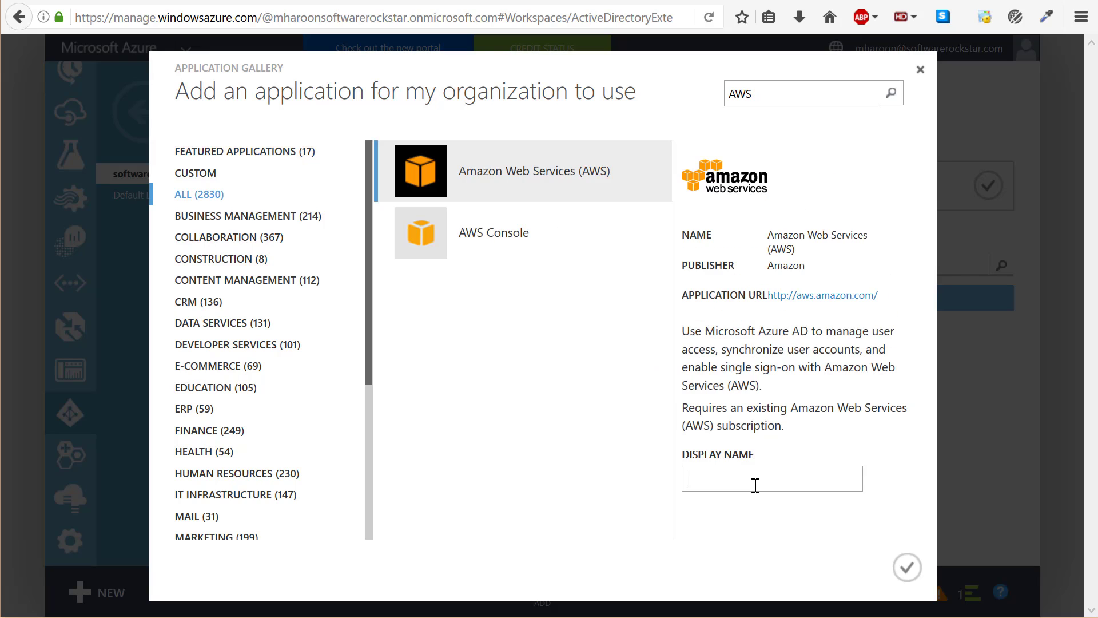
text(aws)
click(907, 569)
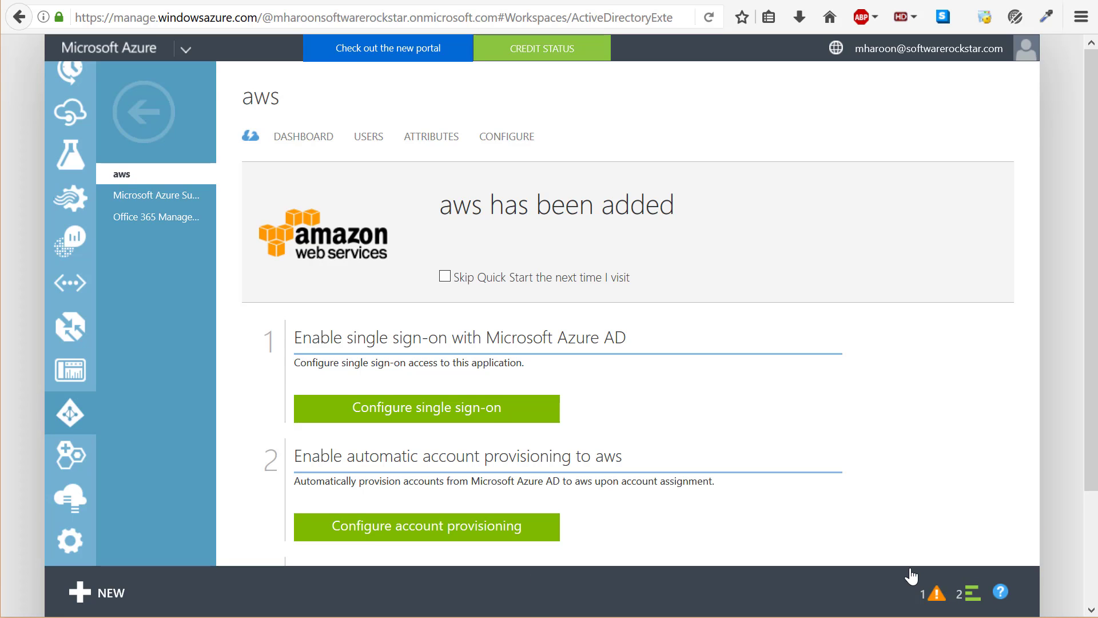
Step: Choose Microsoft Azure AD Single Sign-On for aws with default app settings and save the FederationMetadata.xml file
click(497, 417)
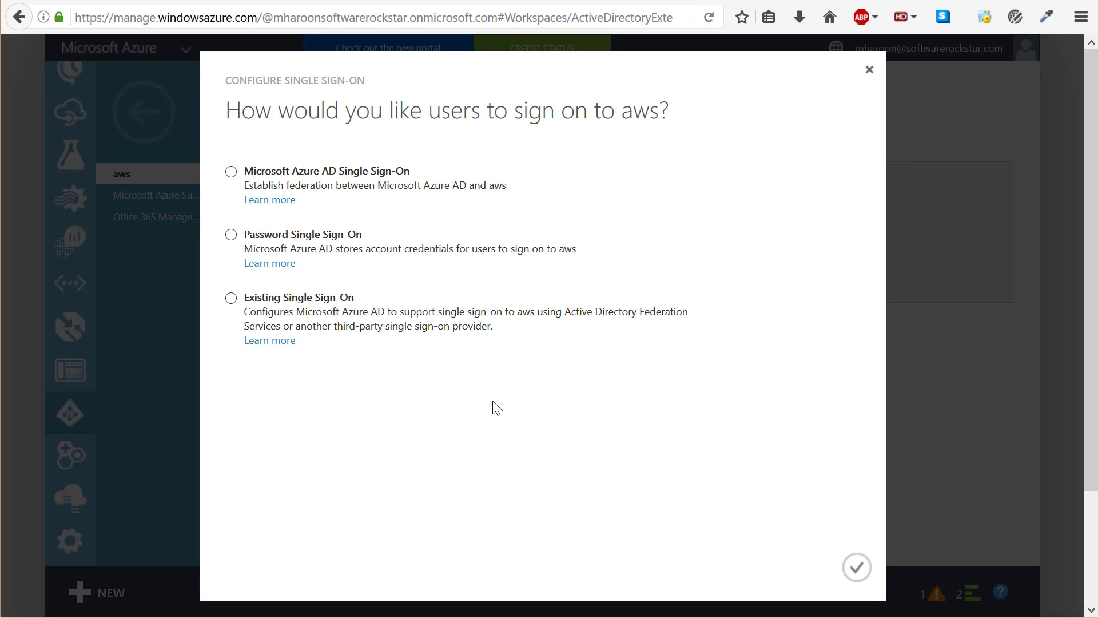
click(231, 172)
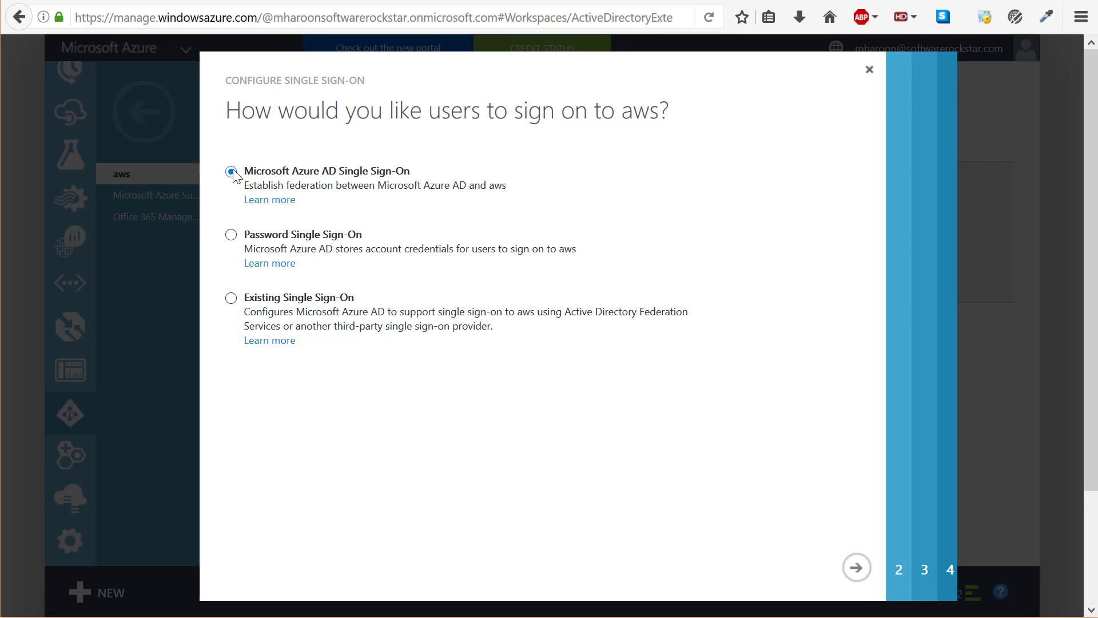
click(855, 569)
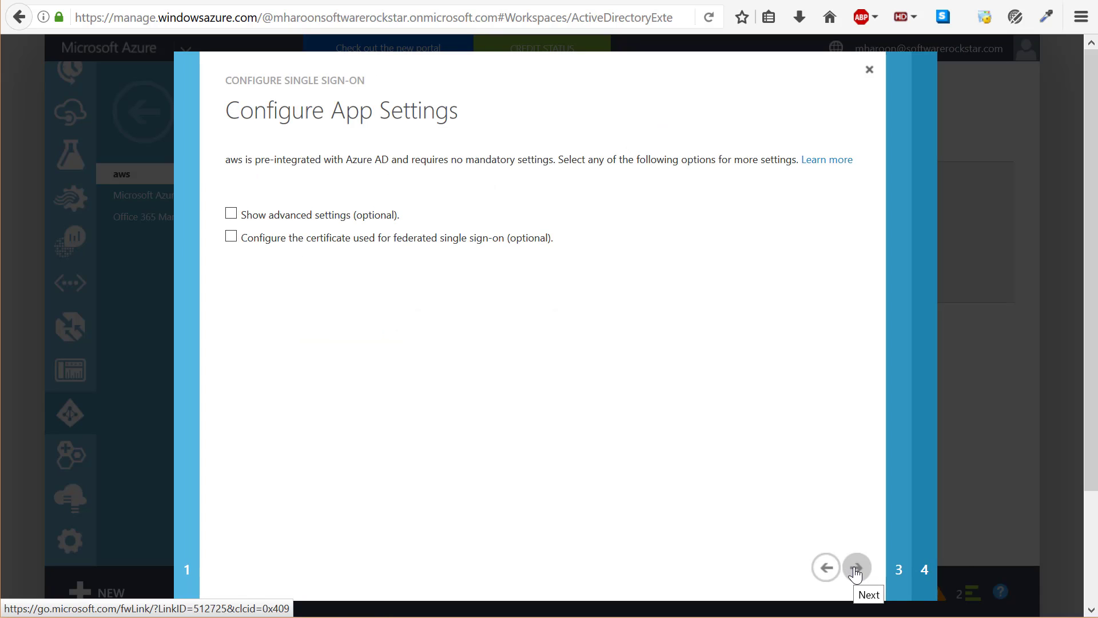
click(855, 569)
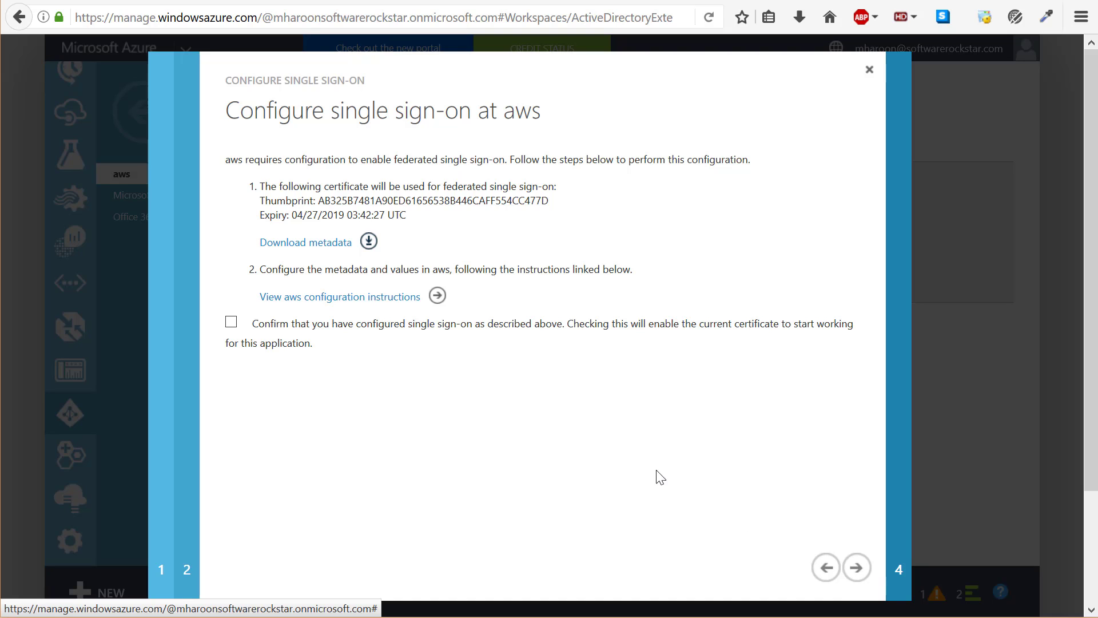
click(332, 245)
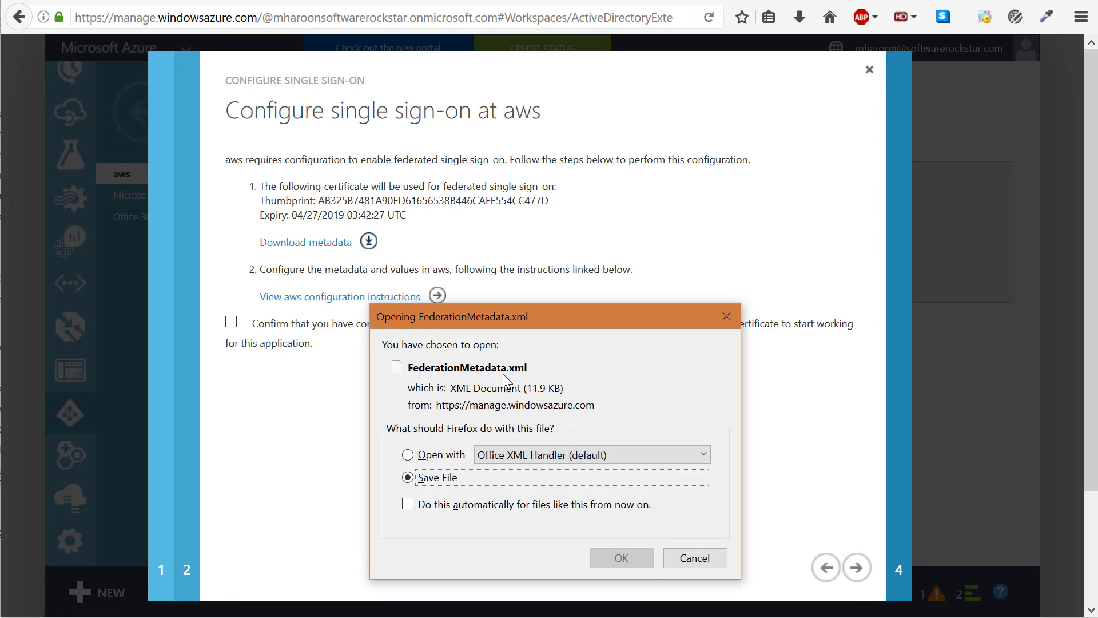
click(632, 553)
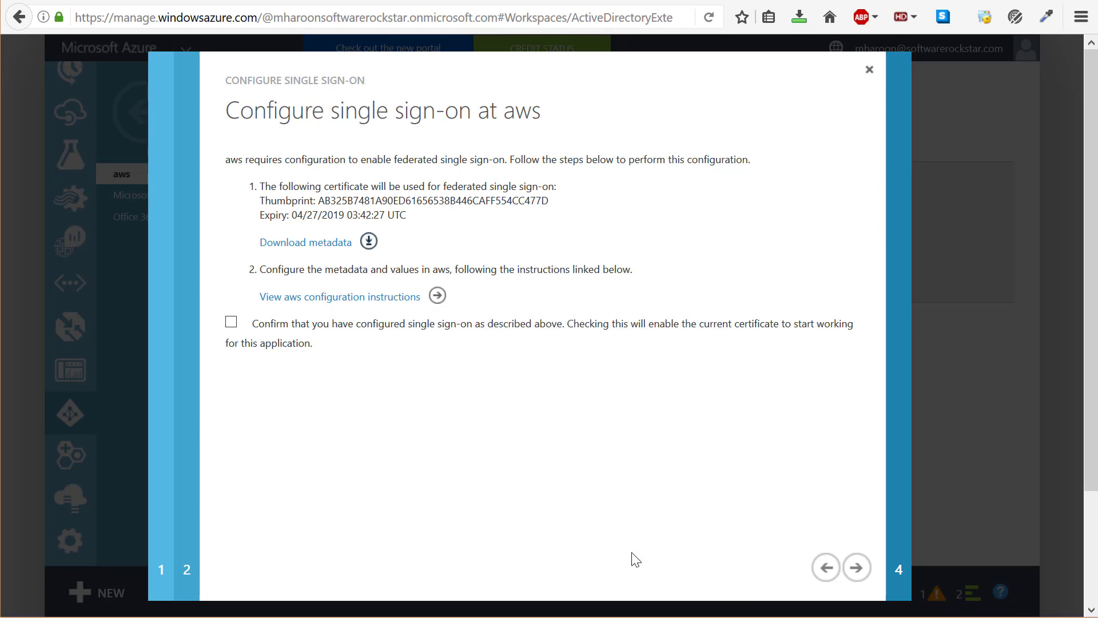
Step: Switch to the AWS console, search its services for IAM and open it
click(657, 1)
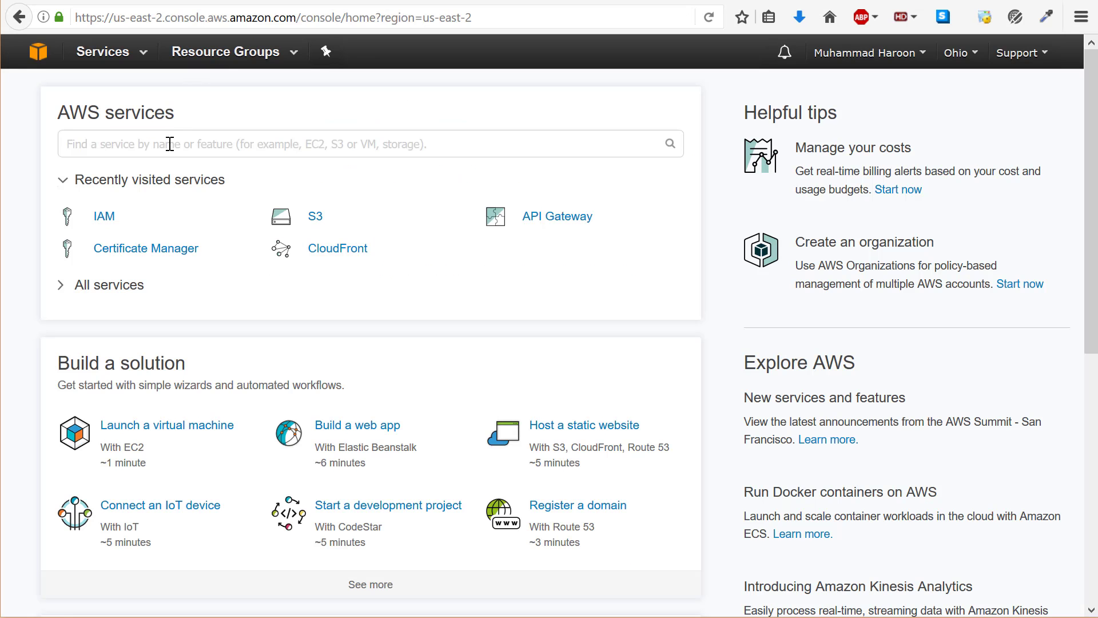
click(113, 62)
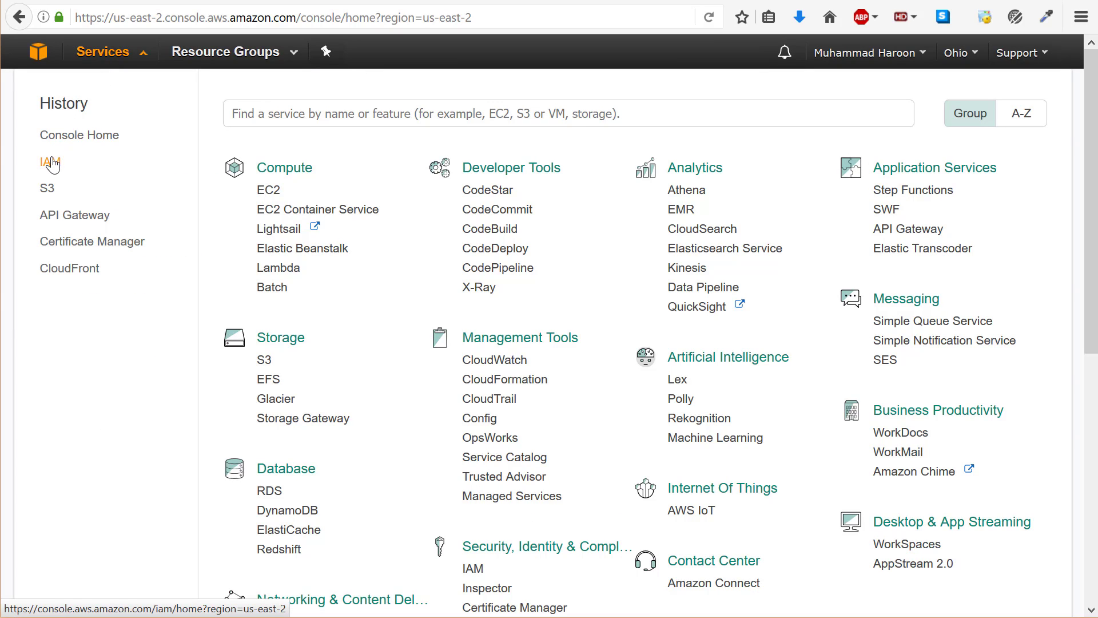
click(293, 114)
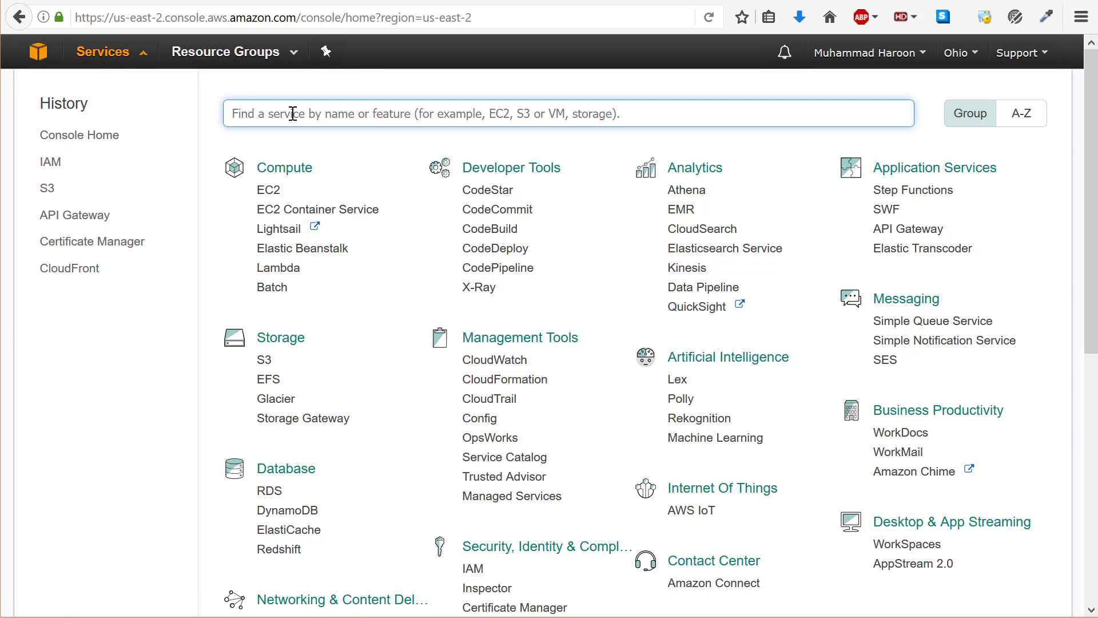
text(IAM)
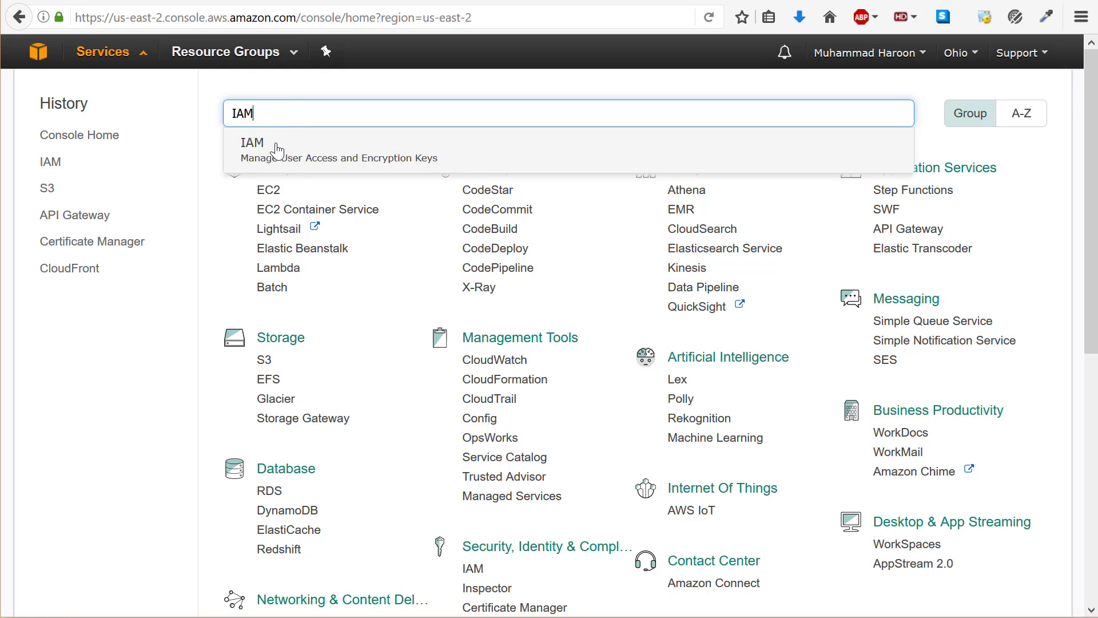
click(277, 150)
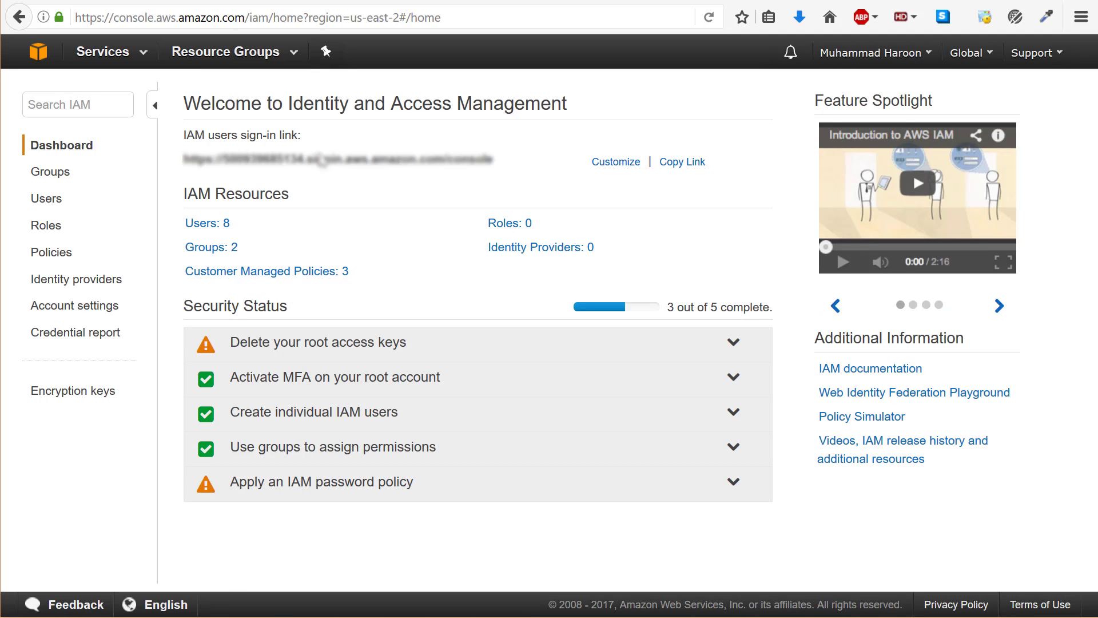
Step: Create a SAML identity provider named azureadprovider in IAM, using FederationMetadata.xml as its metadata document
click(109, 281)
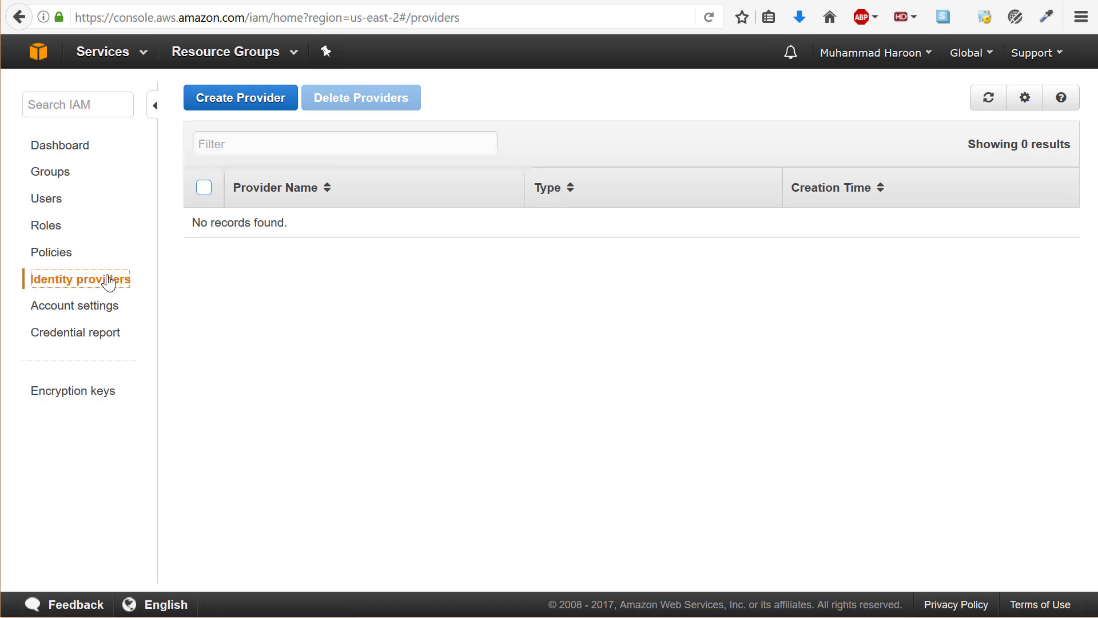
click(250, 108)
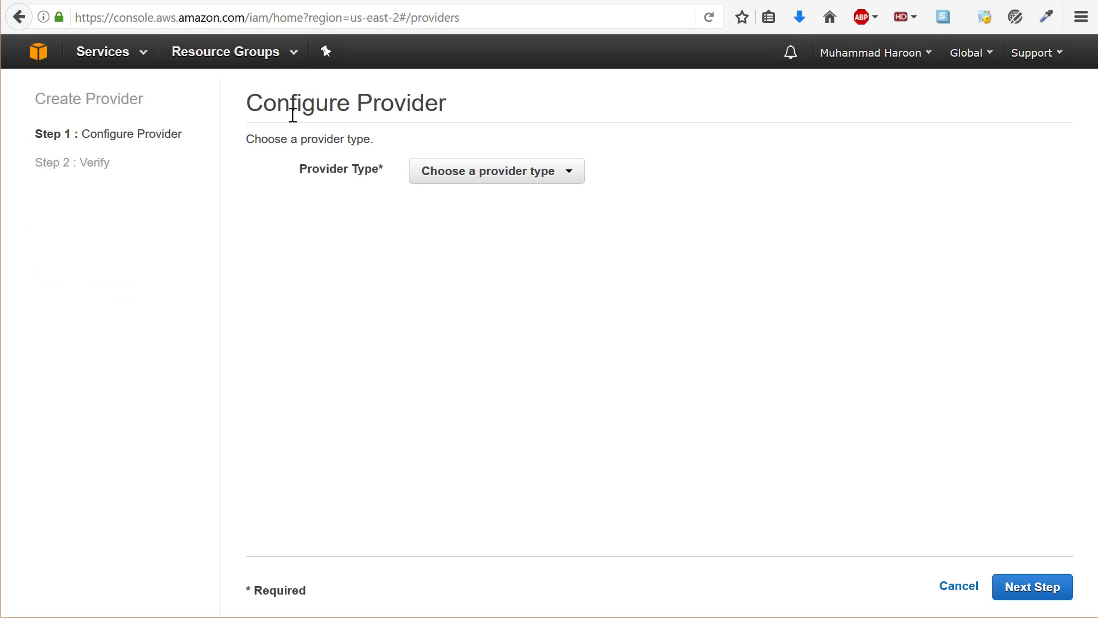
click(497, 177)
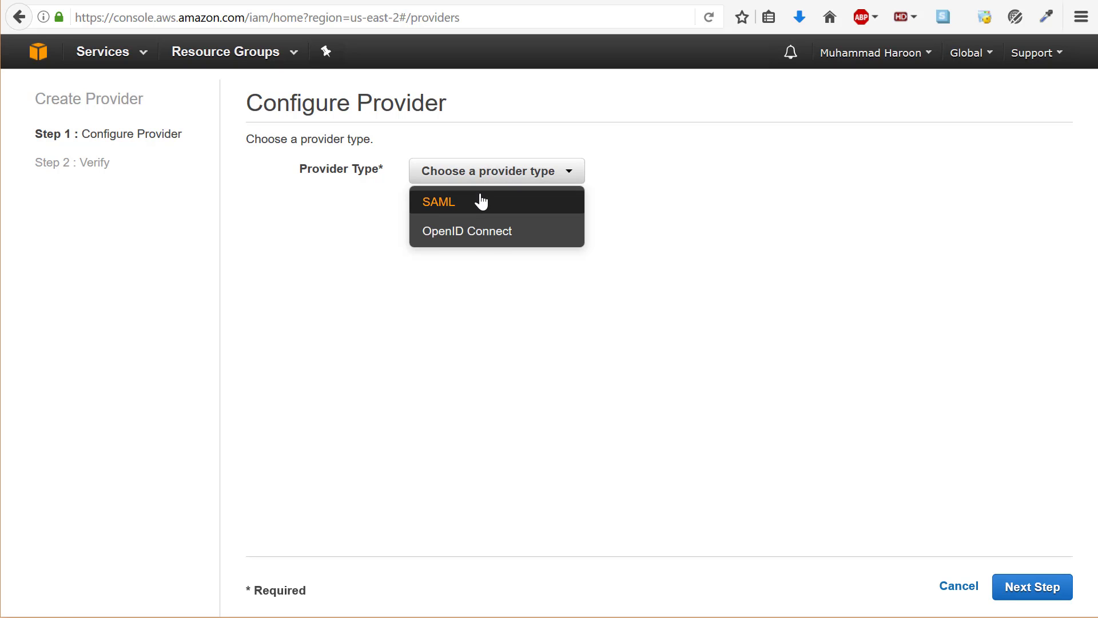
click(481, 201)
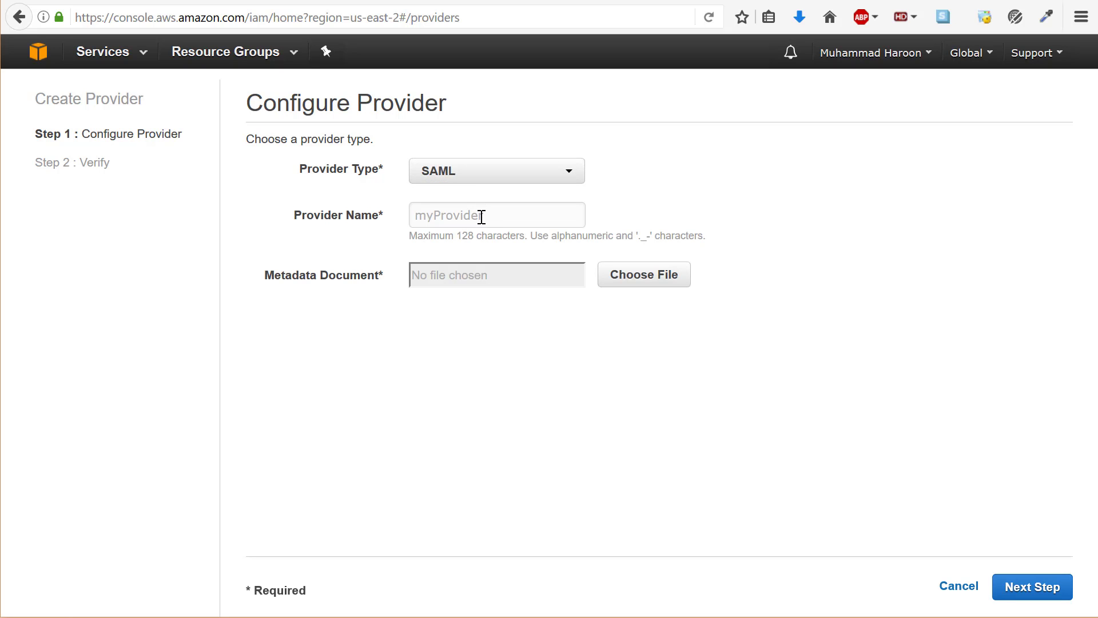
click(482, 217)
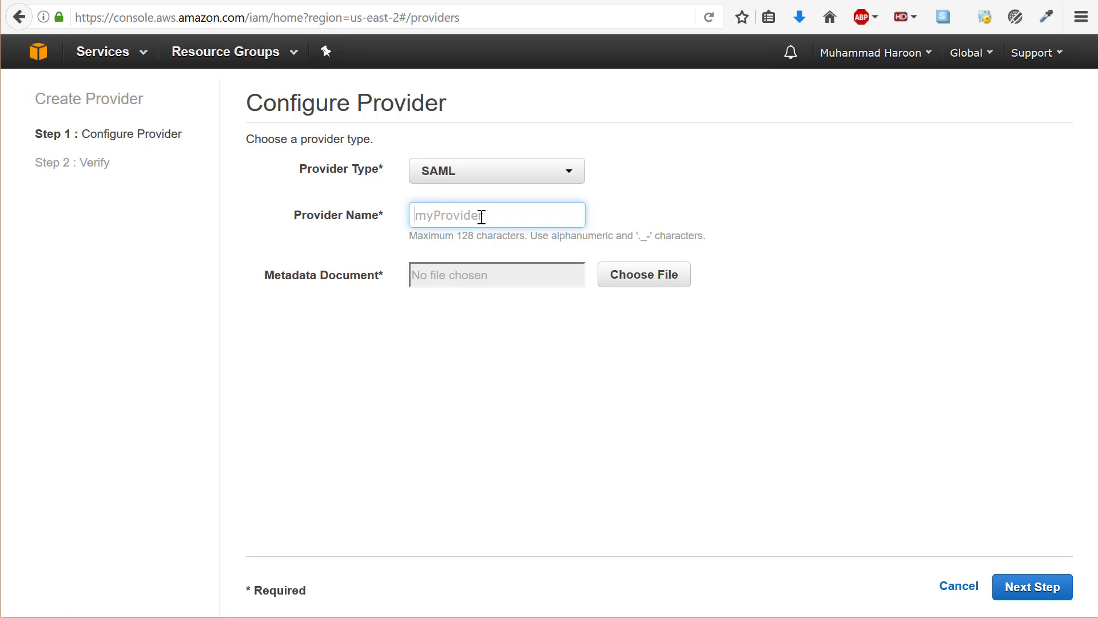
text(azureadprovider)
click(652, 283)
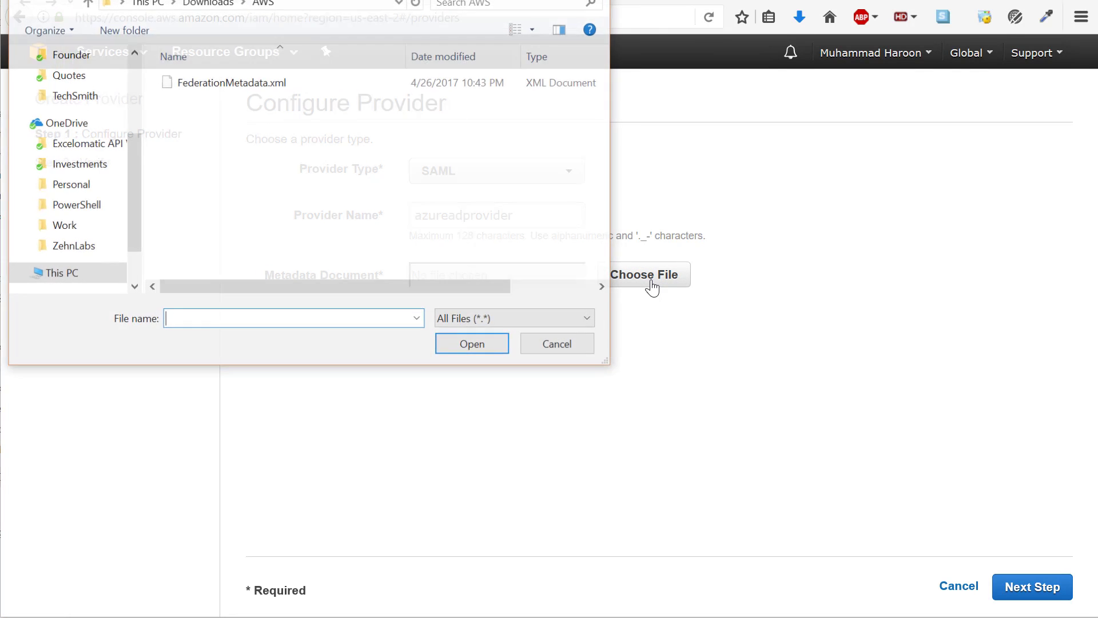
double_click(213, 84)
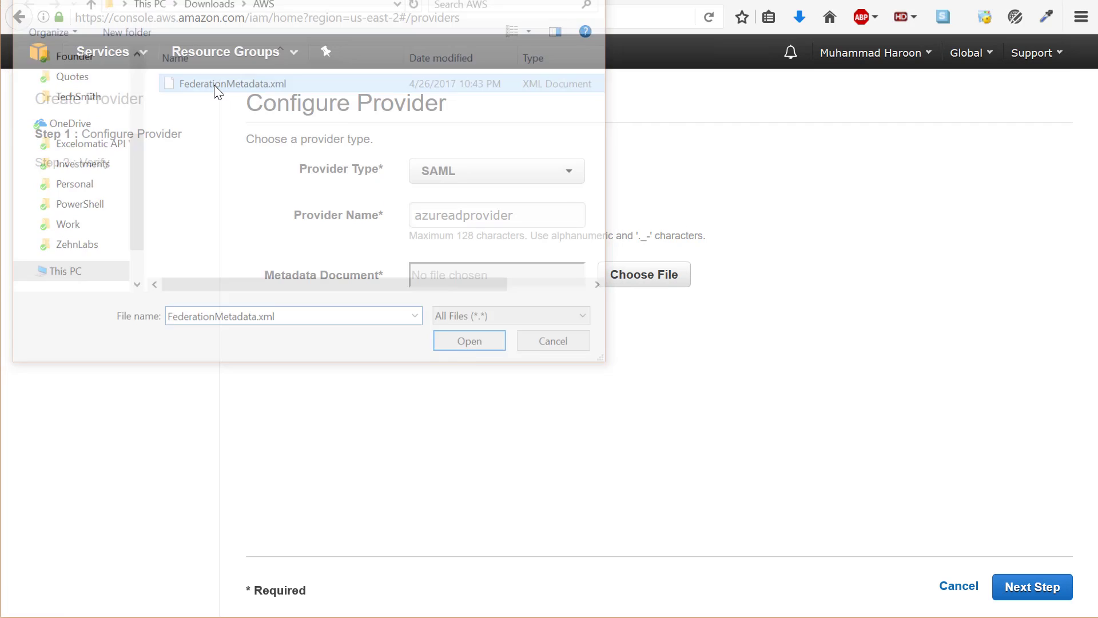
click(1024, 587)
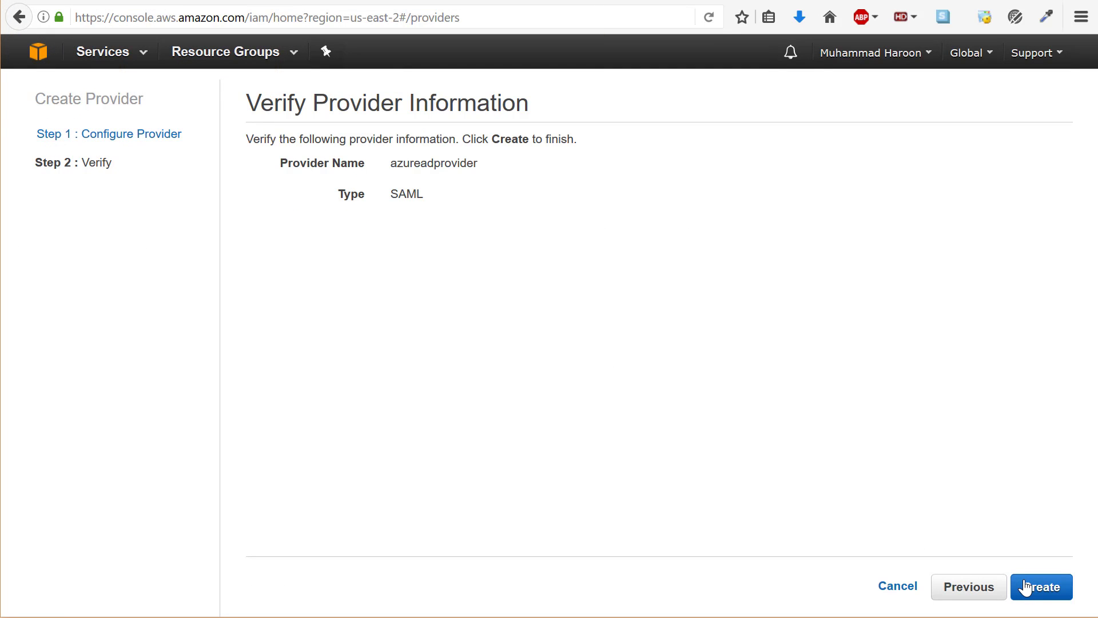
click(1039, 594)
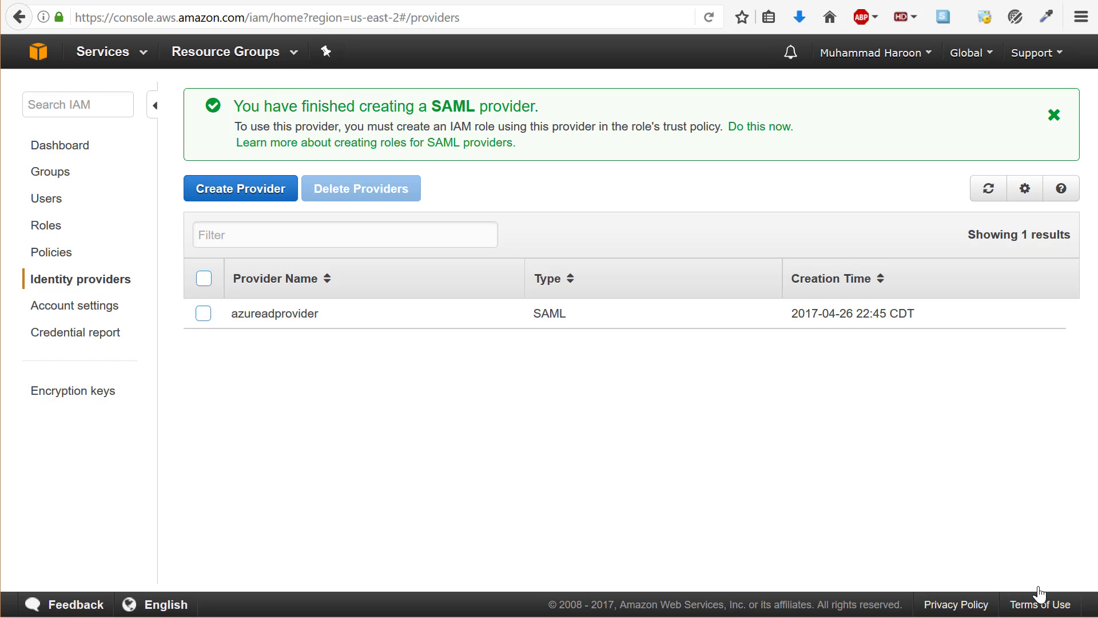
Step: Start a new IAM role for identity provider access that grants Web Single Sign-On (WebSSO) access to SAML providers, trusting azureadprovider
click(56, 227)
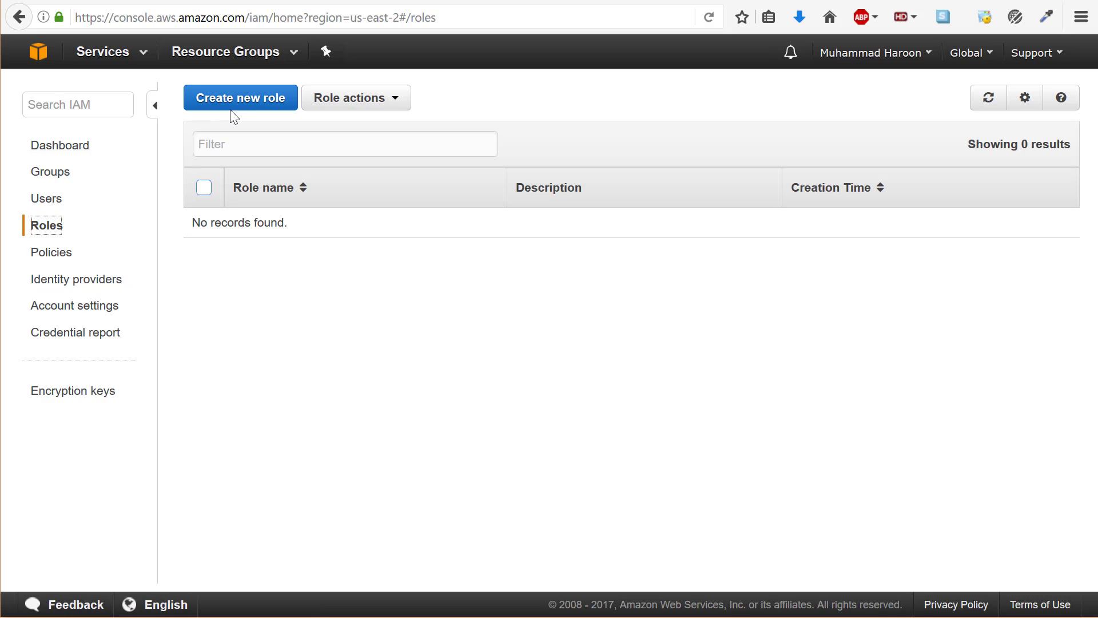
click(235, 99)
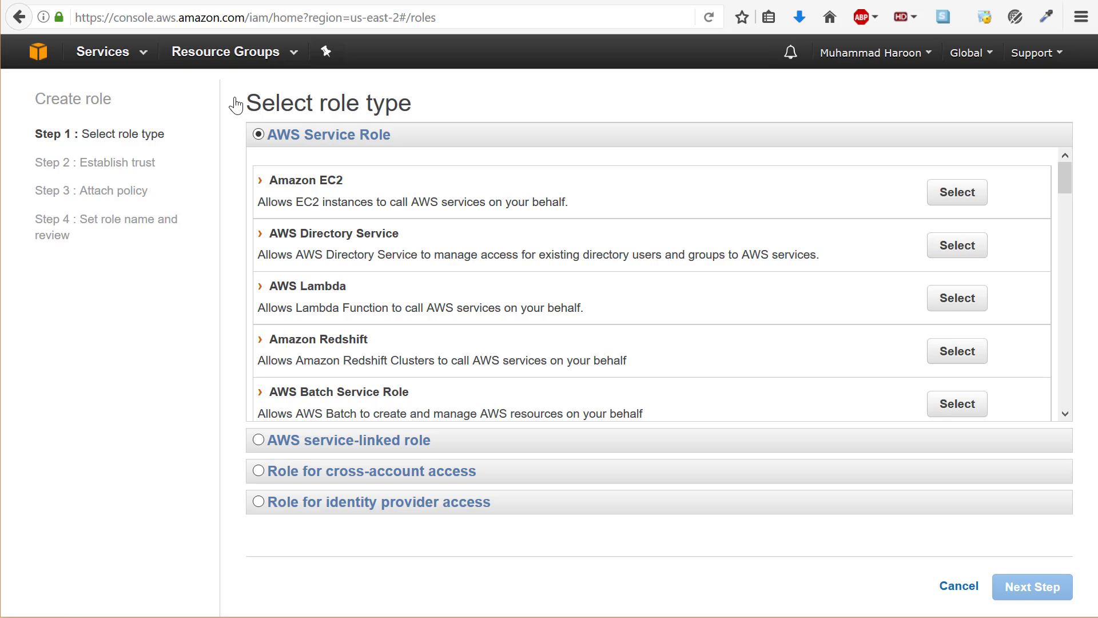
click(259, 501)
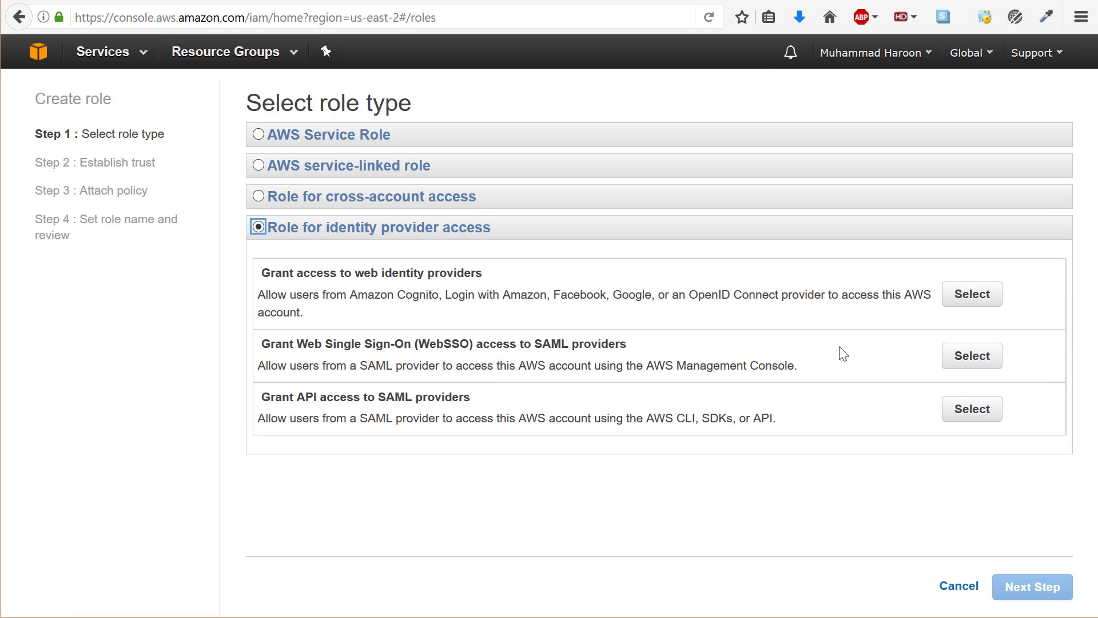
click(961, 361)
click(1044, 593)
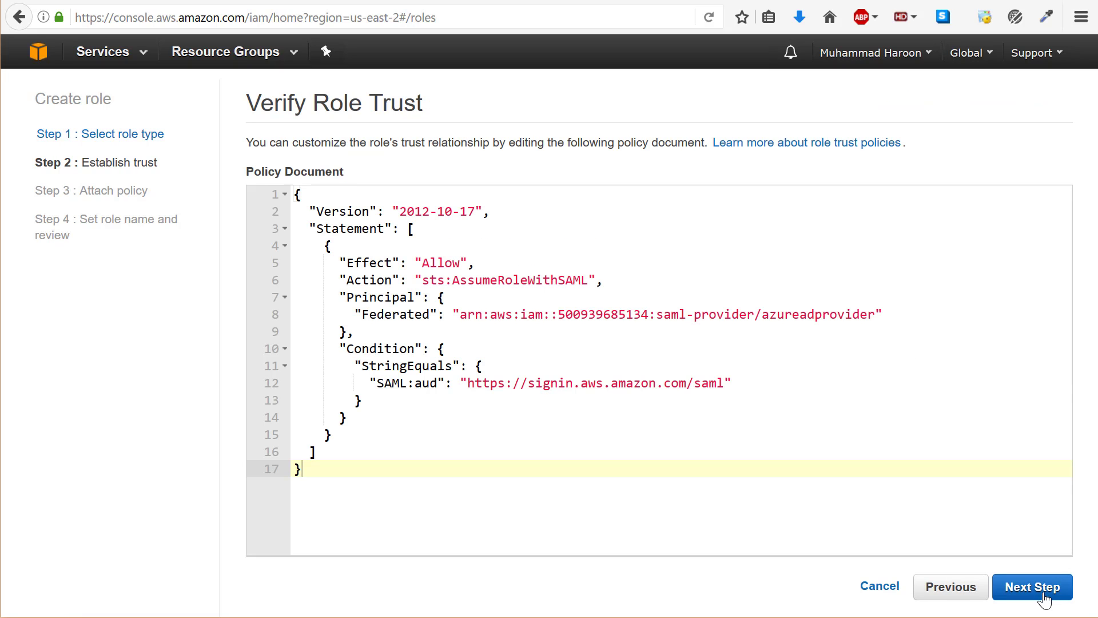
Step: Accept the trust policy, create the role as AzureSSORole without attaching any policies, and open it
click(1034, 587)
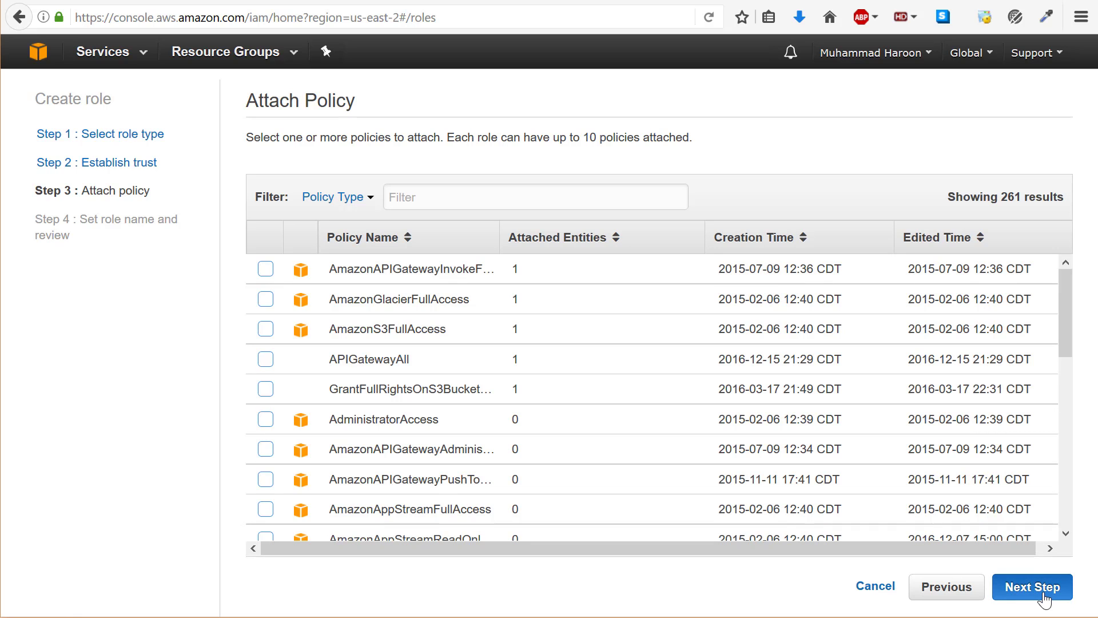
click(1044, 599)
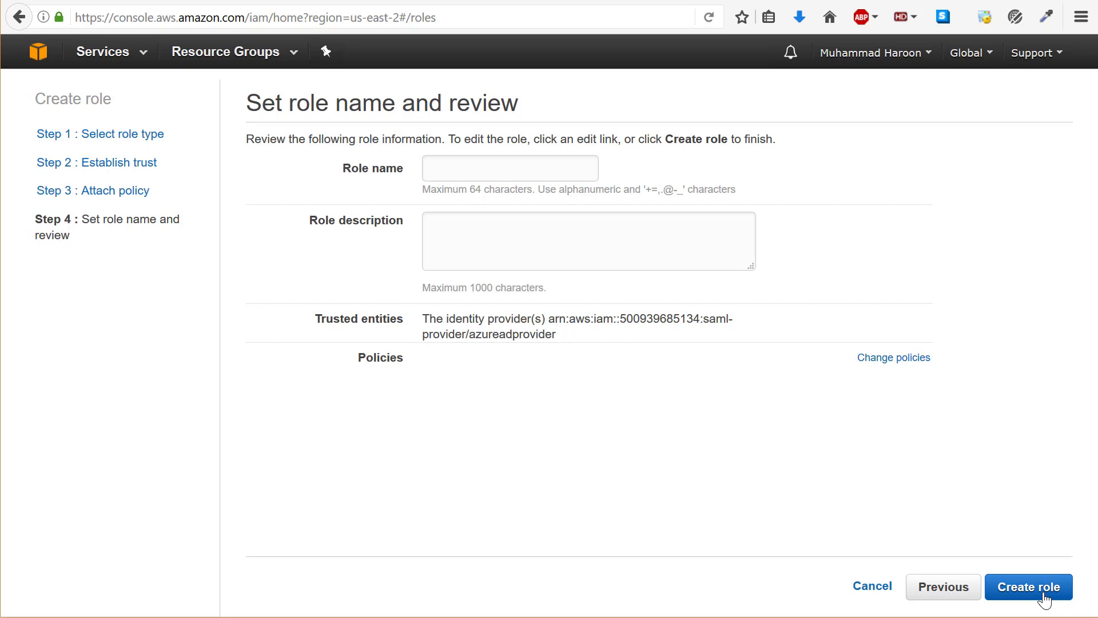
click(551, 179)
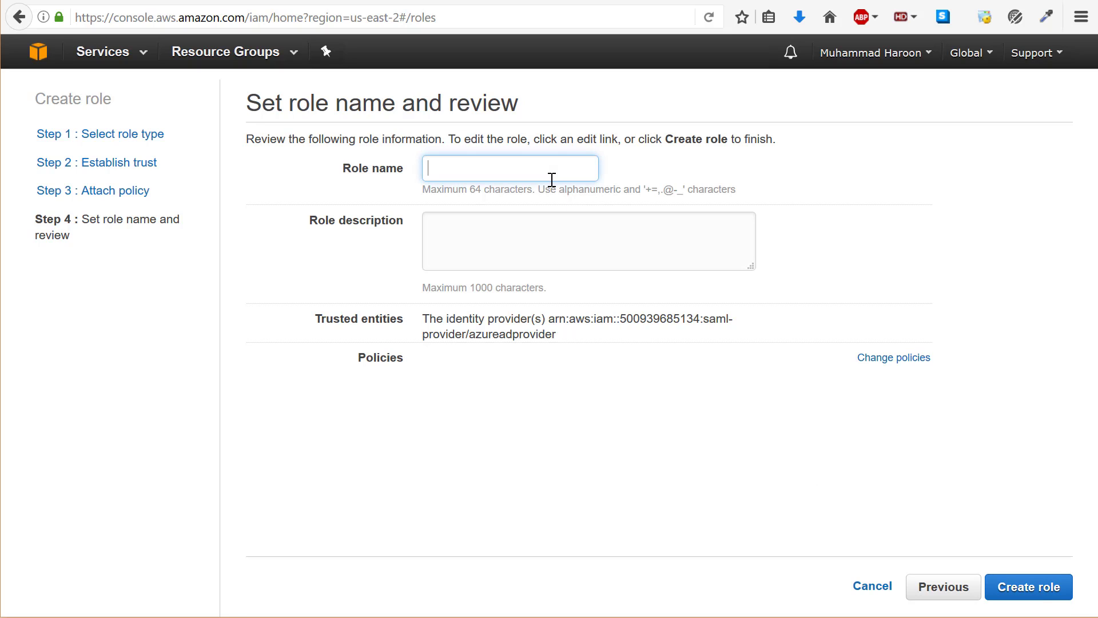
text(AzureSSORole)
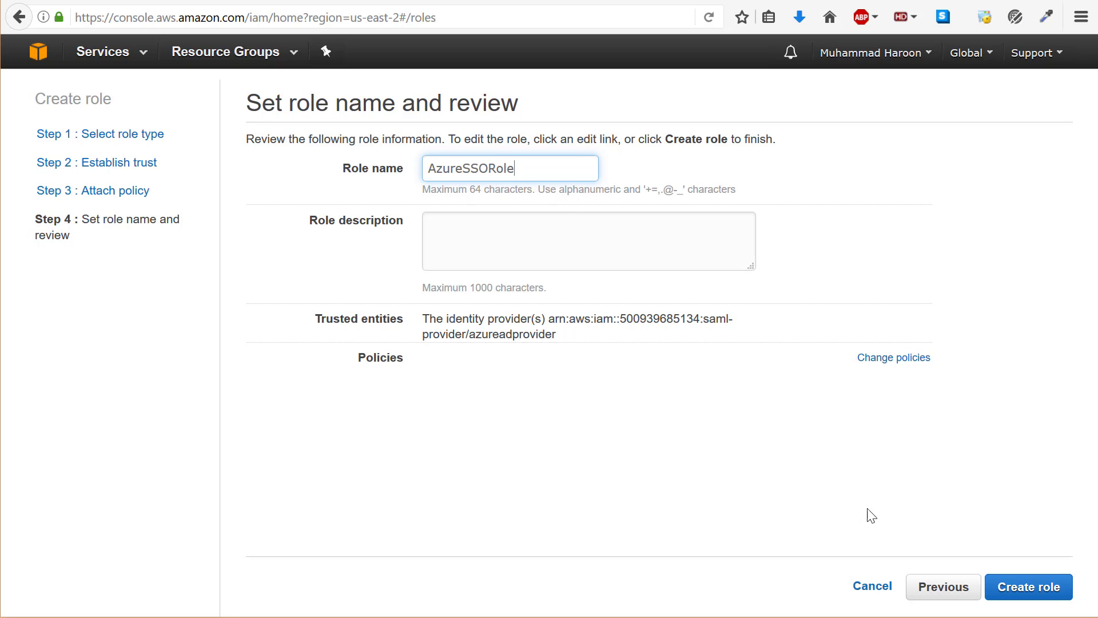
click(1018, 581)
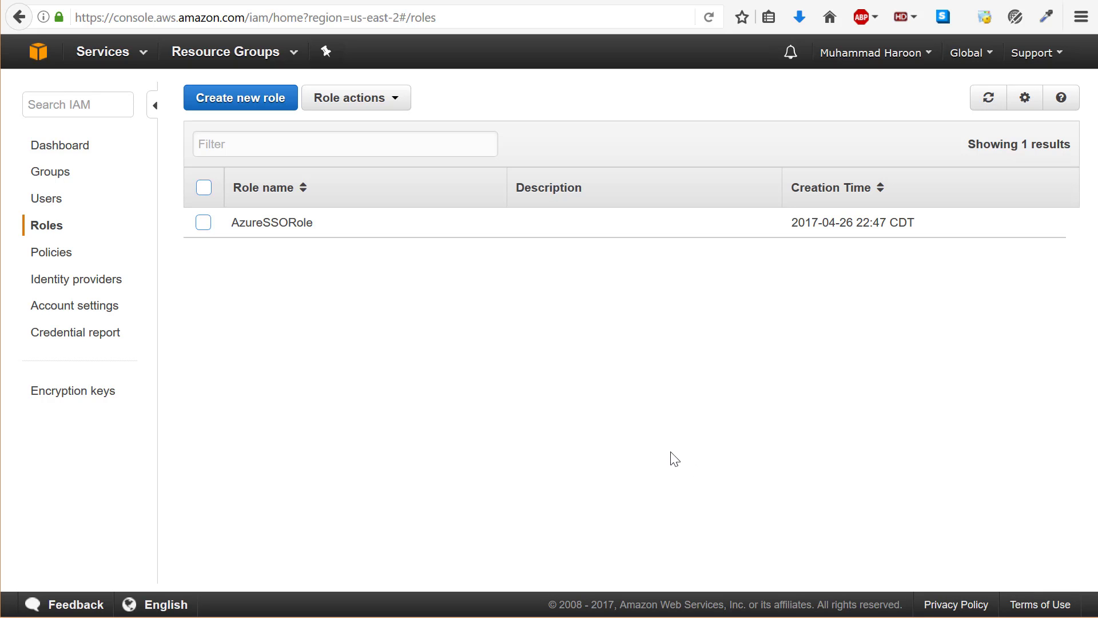
click(311, 222)
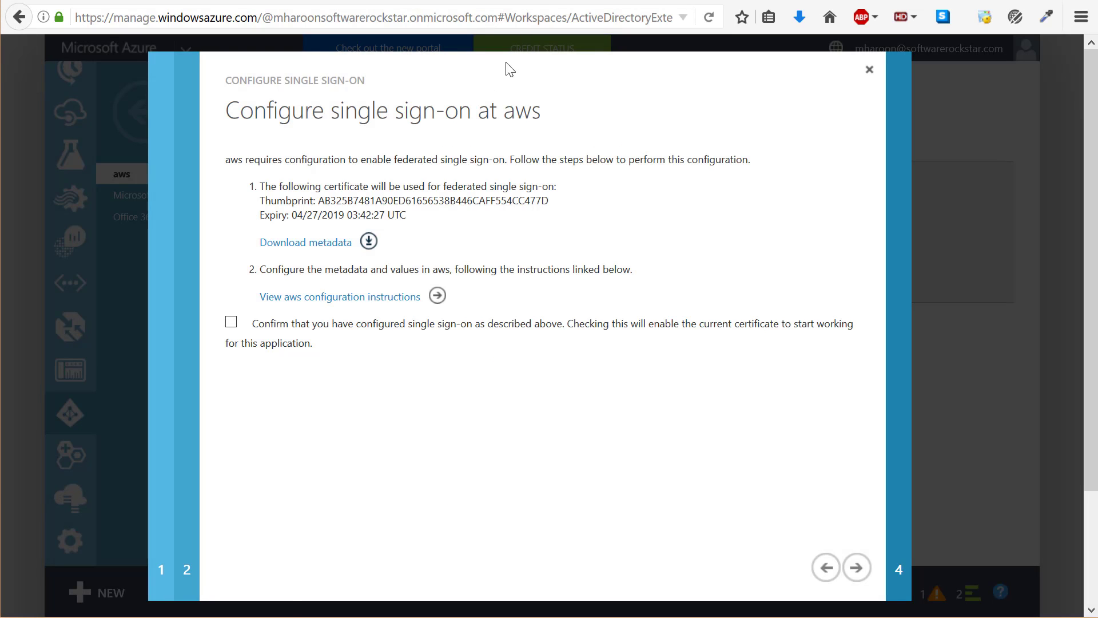
Step: In the Azure portal, confirm that single sign-on is configured for aws and finish the setup with the existing notification e-mail
click(231, 321)
click(864, 578)
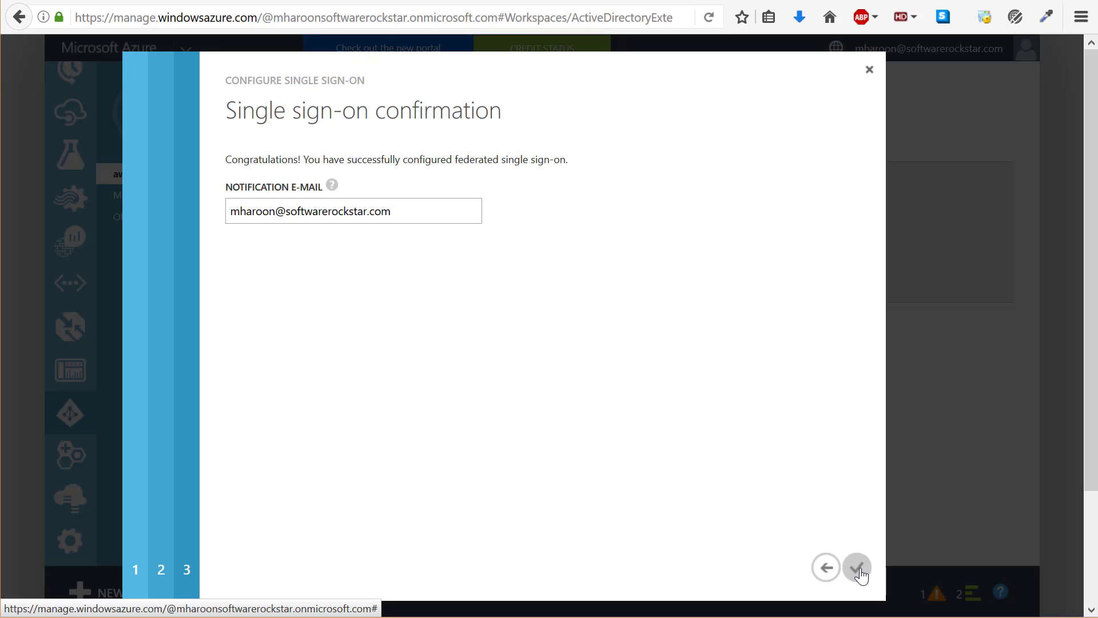
click(858, 568)
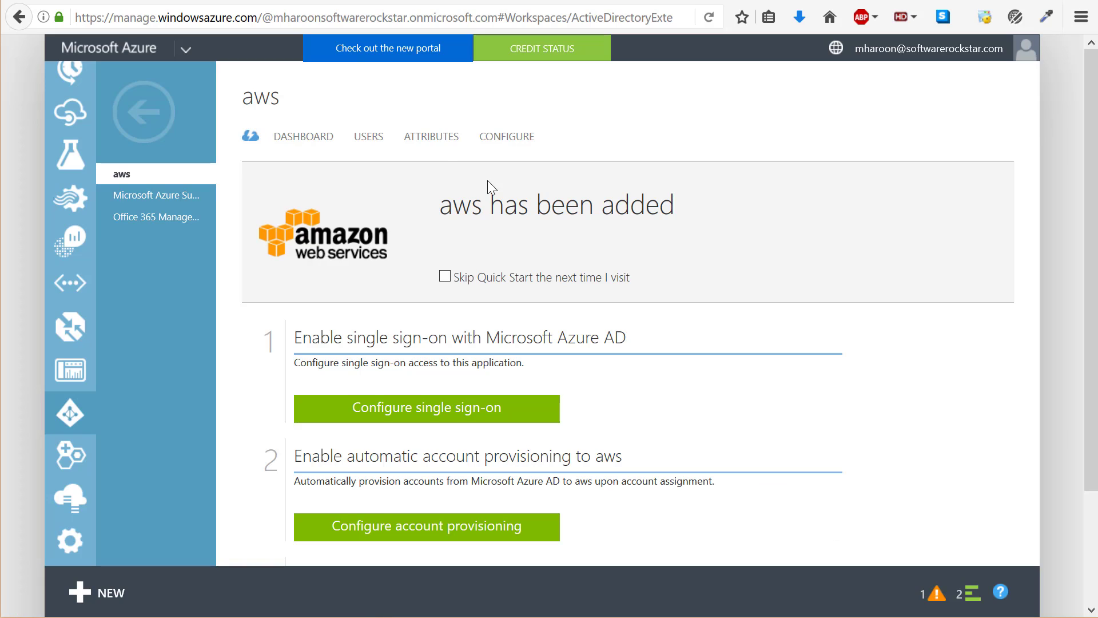
click(429, 145)
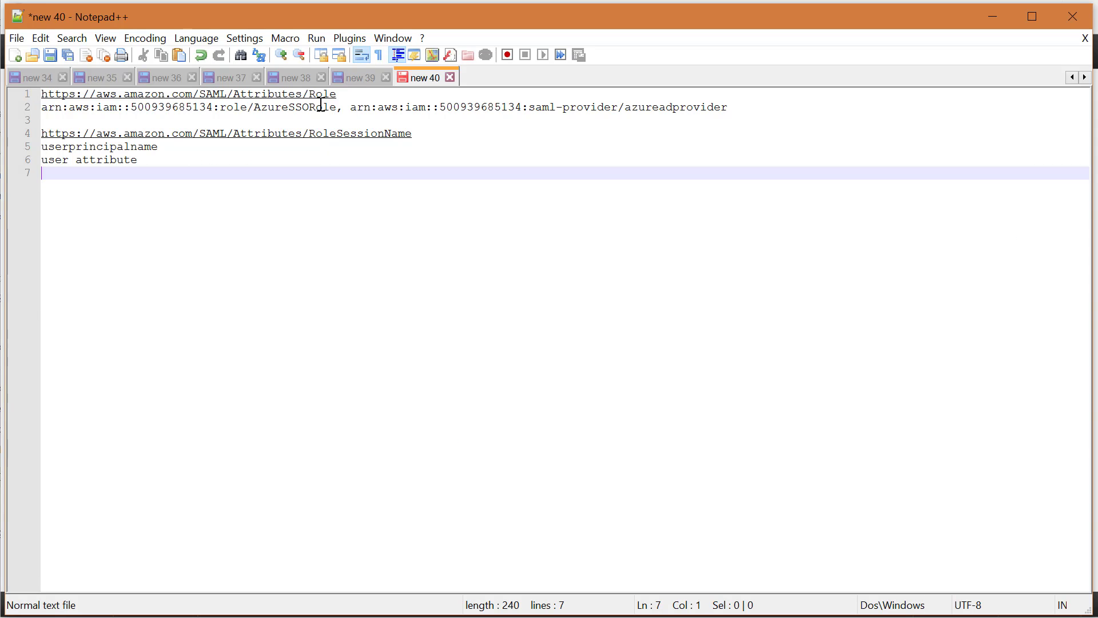
click(429, 52)
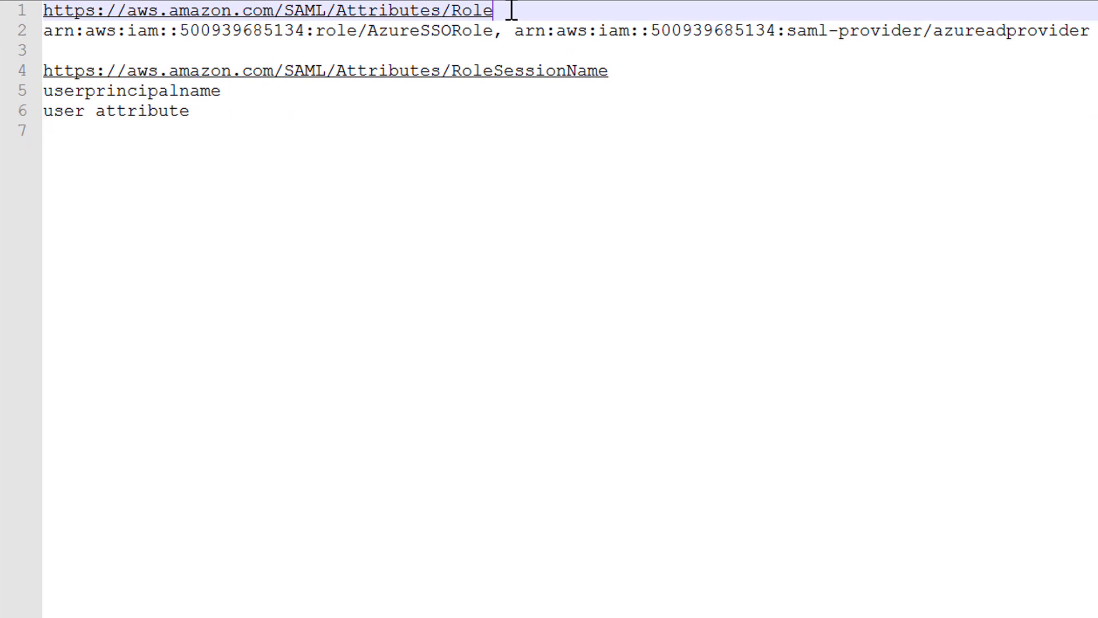
key(shift+Home)
key(ctrl+c)
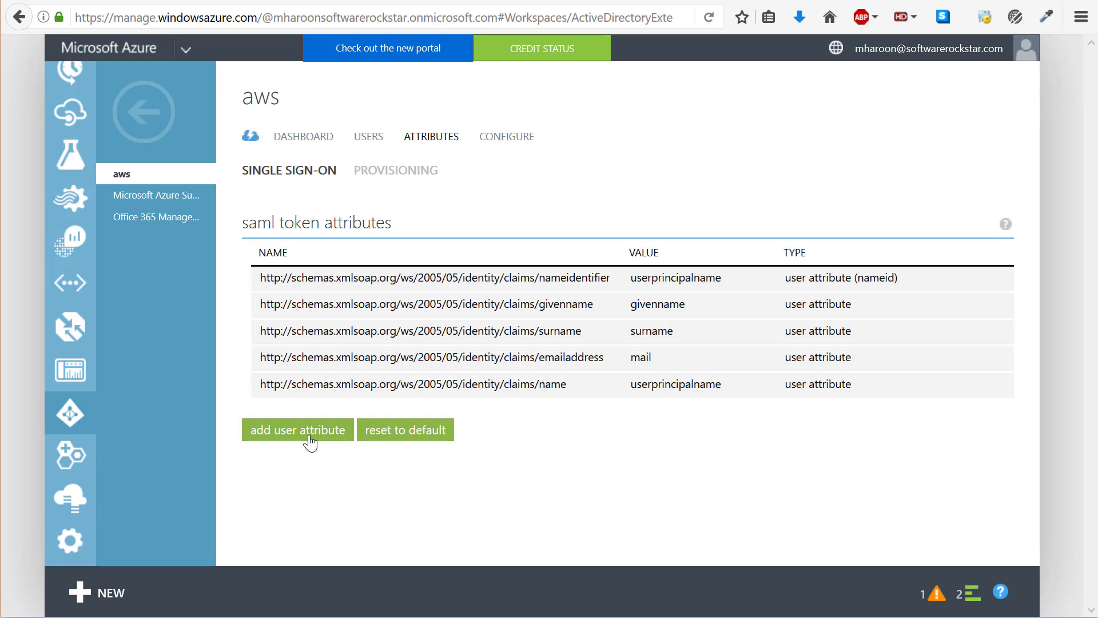
click(303, 430)
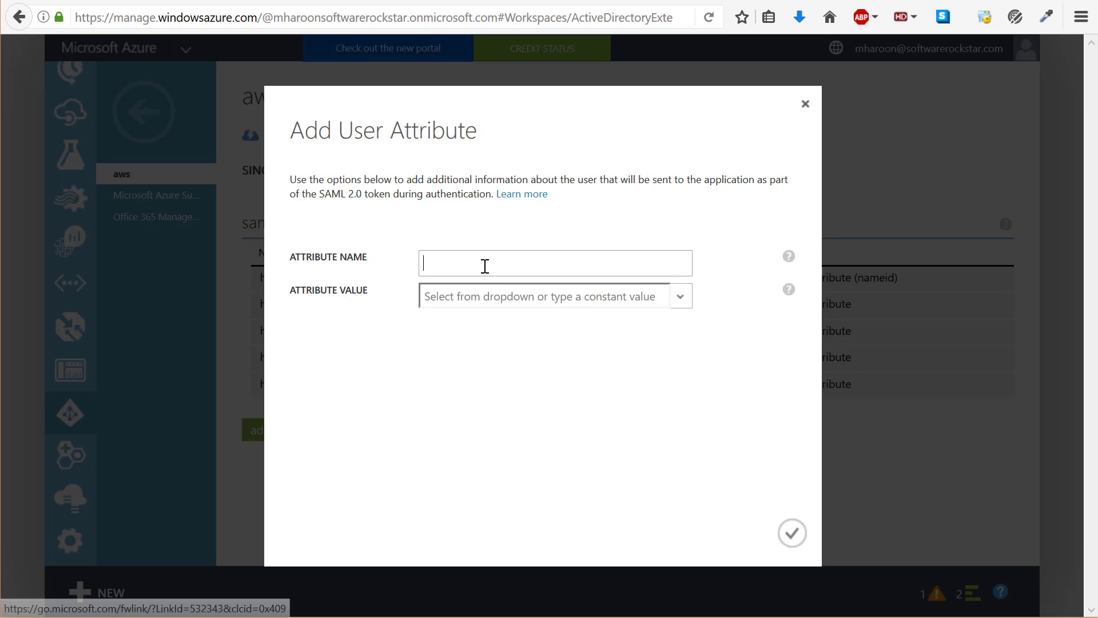
key(ctrl+v)
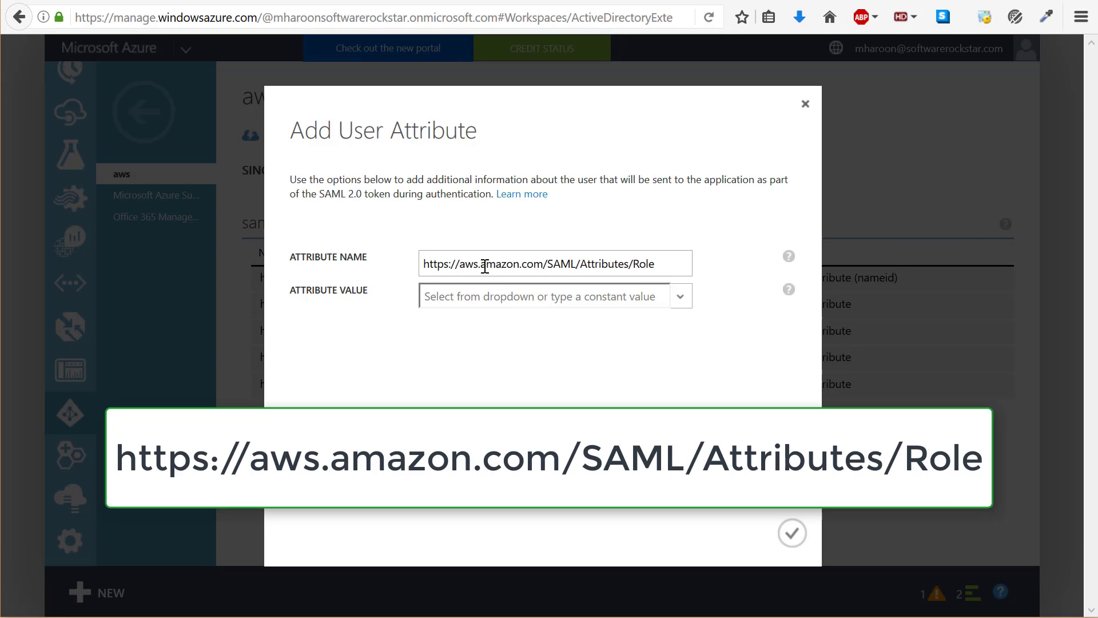
click(542, 293)
key(ctrl+v)
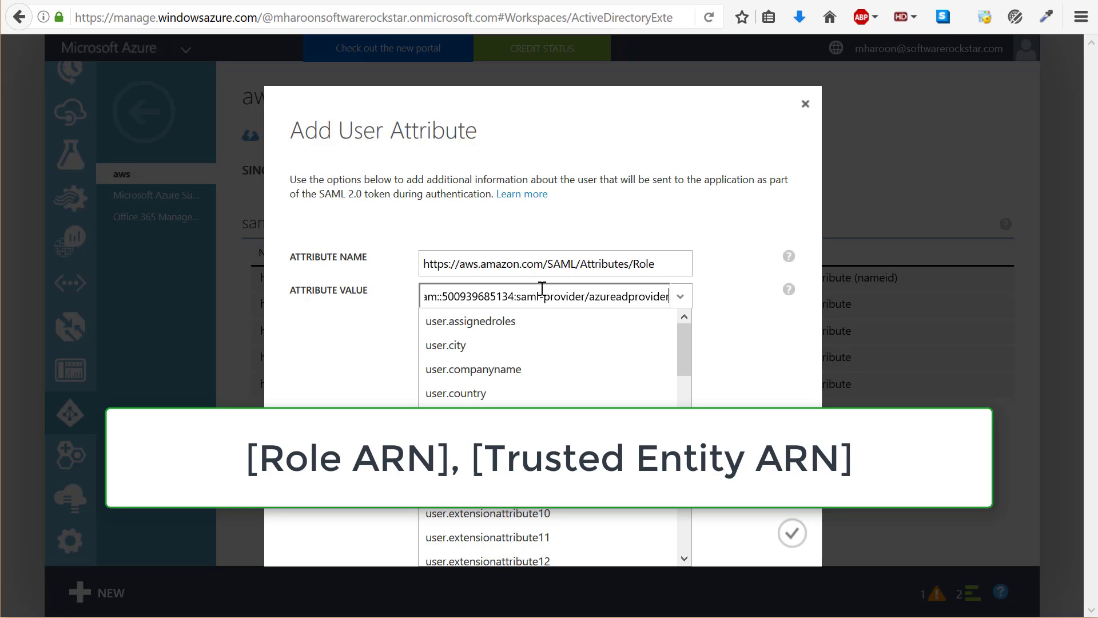
click(744, 291)
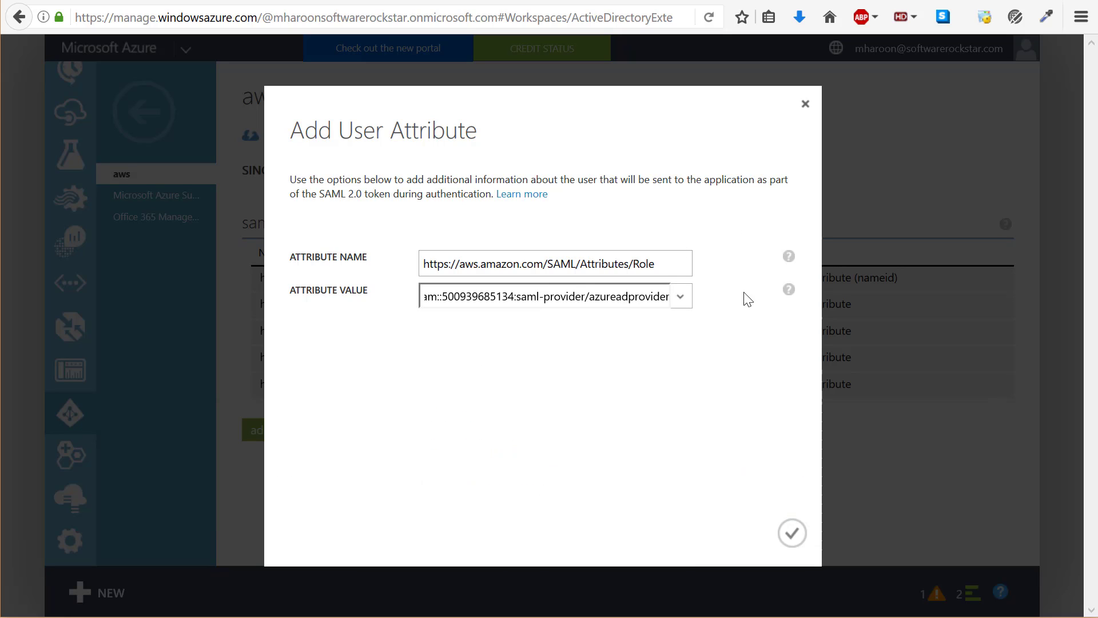
click(792, 533)
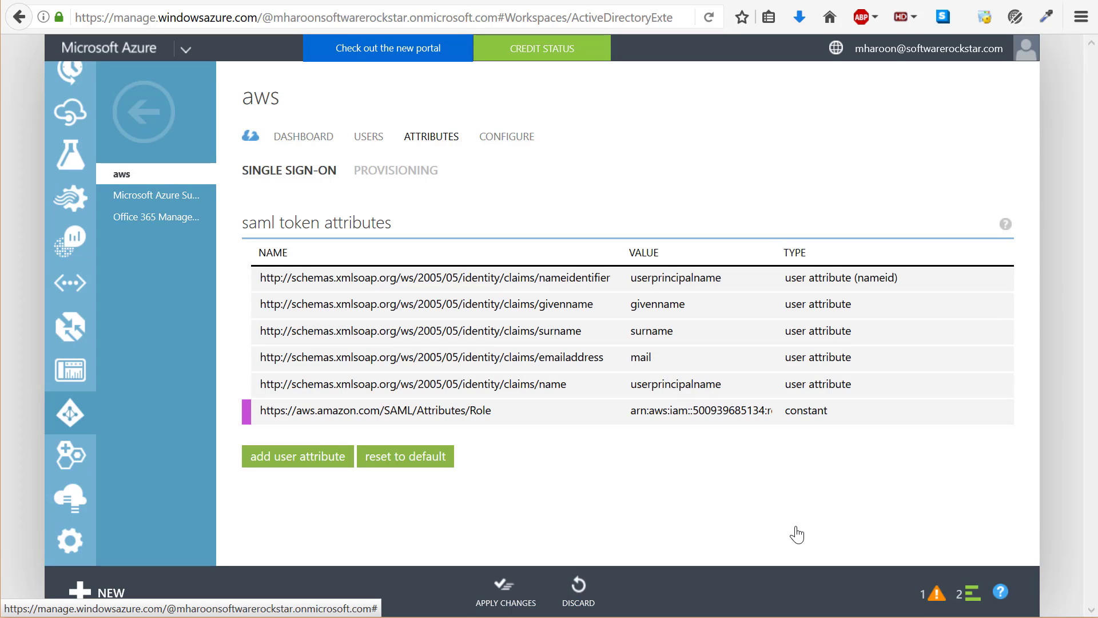
click(323, 460)
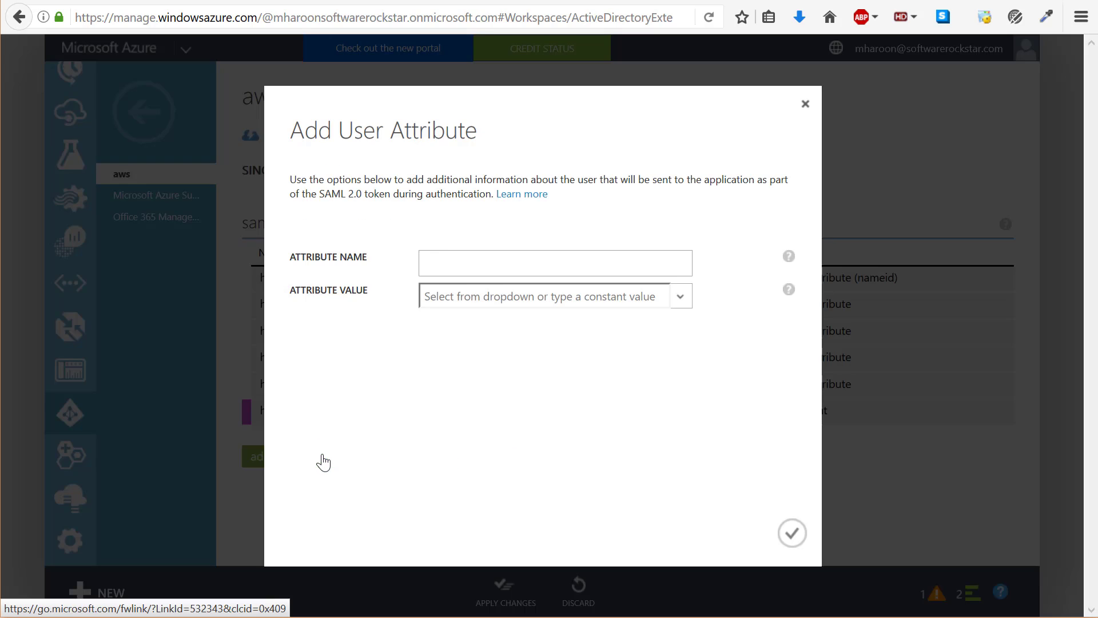
click(480, 264)
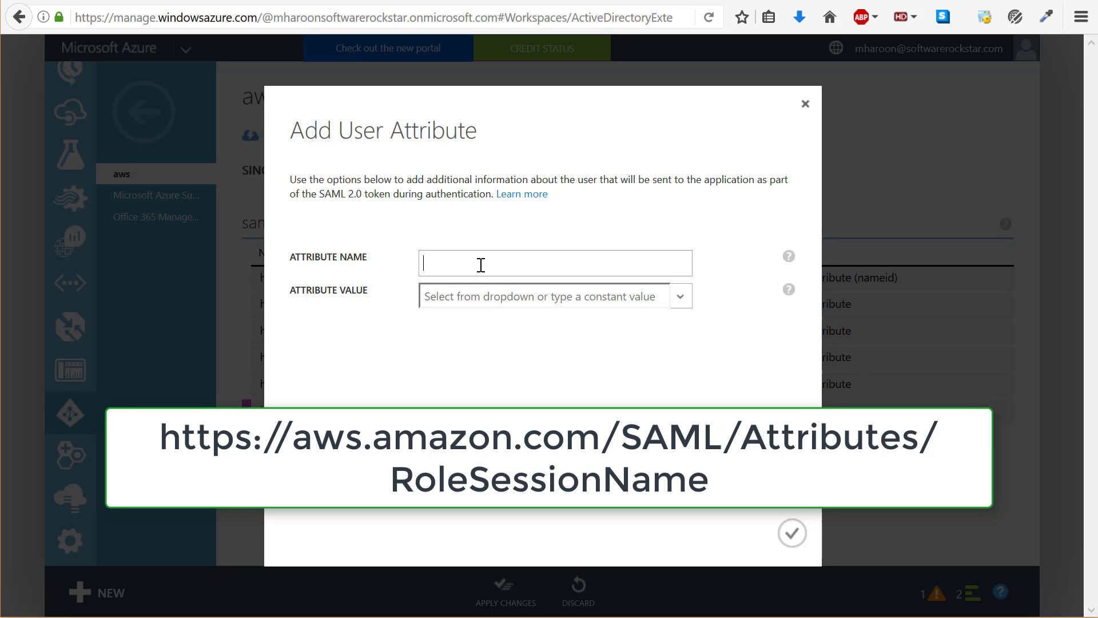
text(https://aws.amazon.com/SAML/Attributes/RoleSessionName)
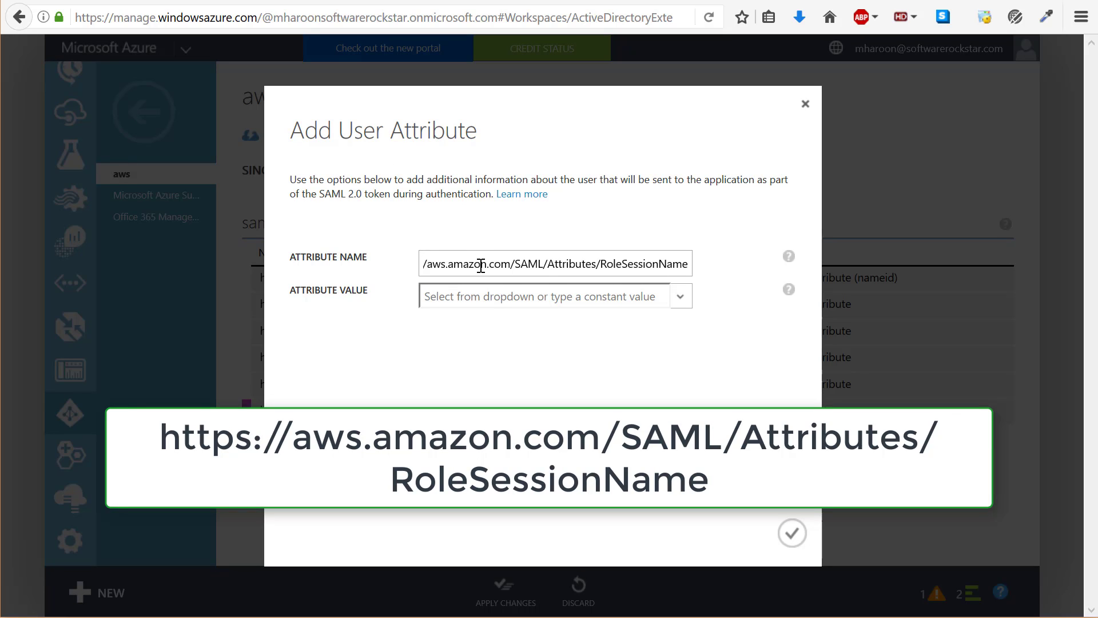
click(681, 299)
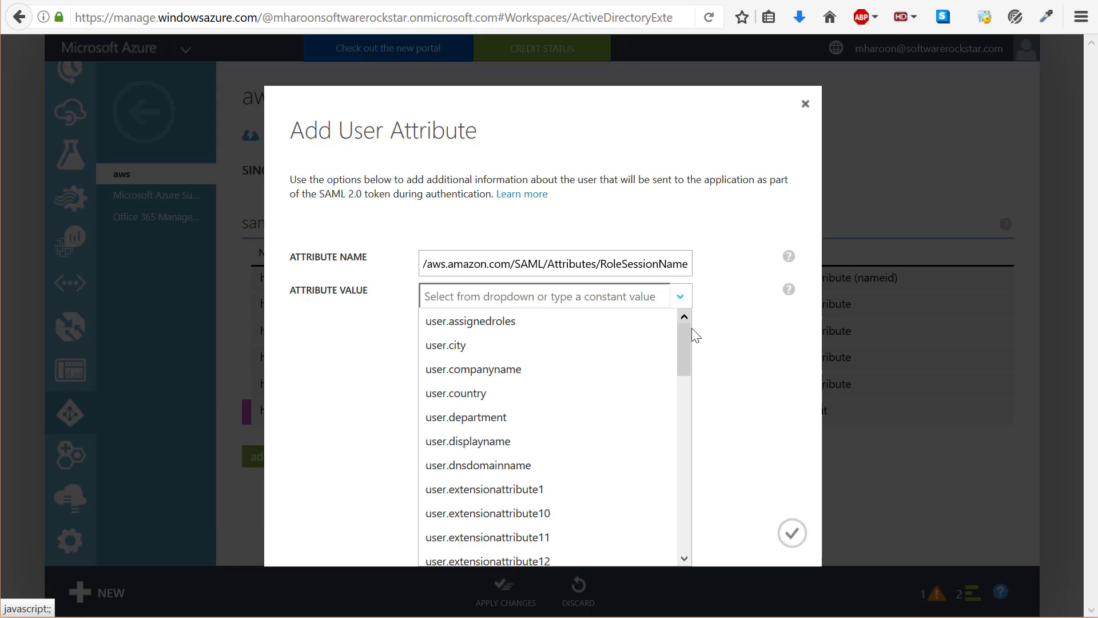
drag(688, 342, 699, 544)
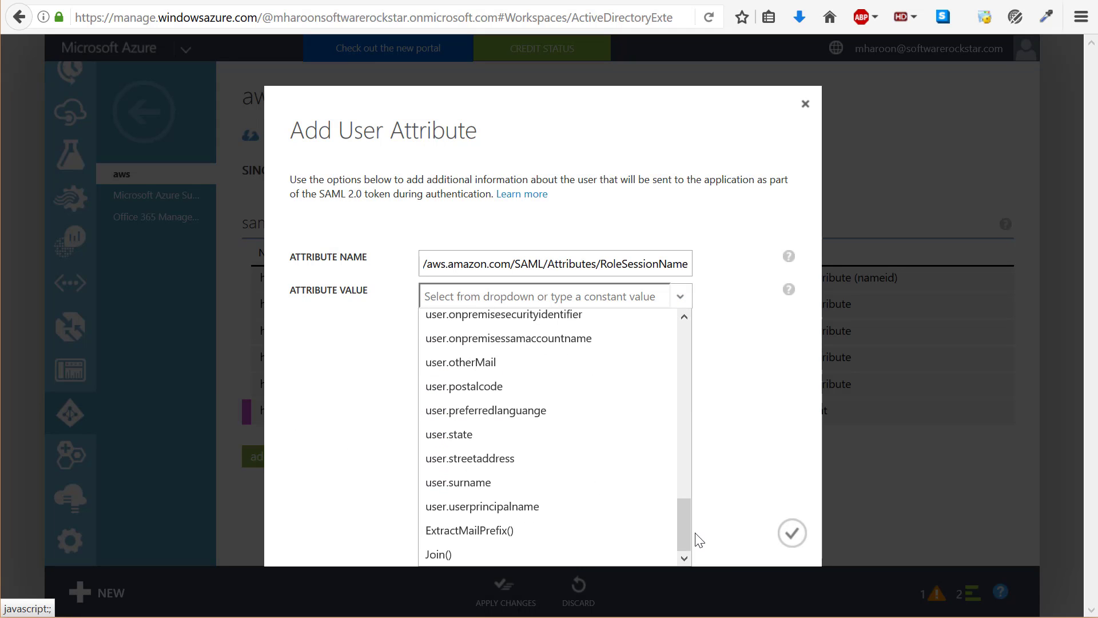
click(566, 508)
click(792, 533)
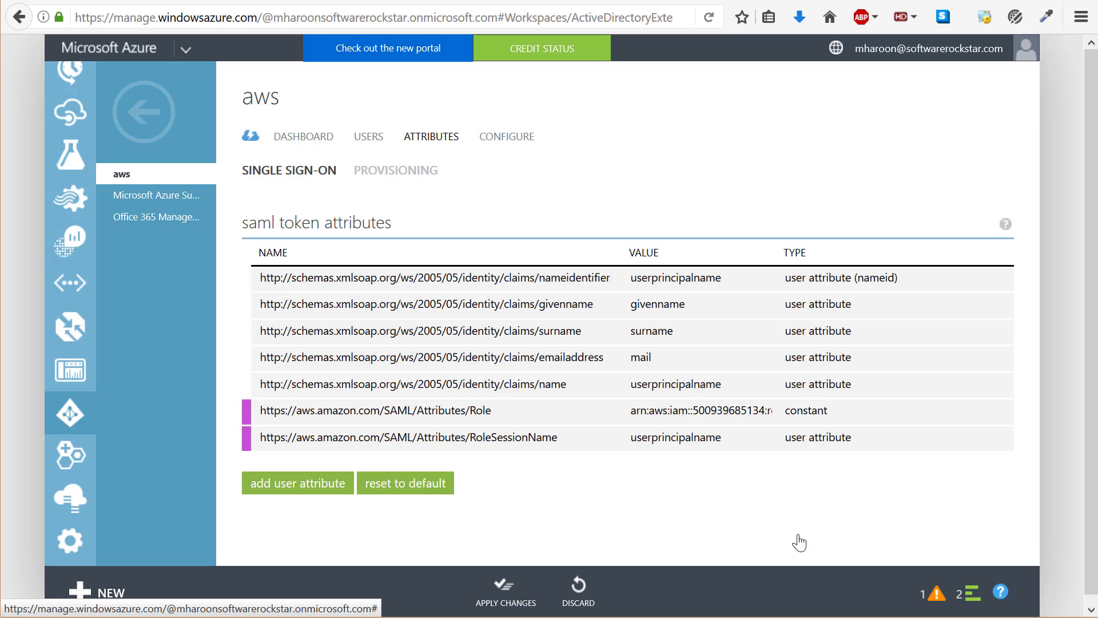
Step: Apply the SAML token attribute changes and open the user list of the softwarerockstarad directory
click(512, 600)
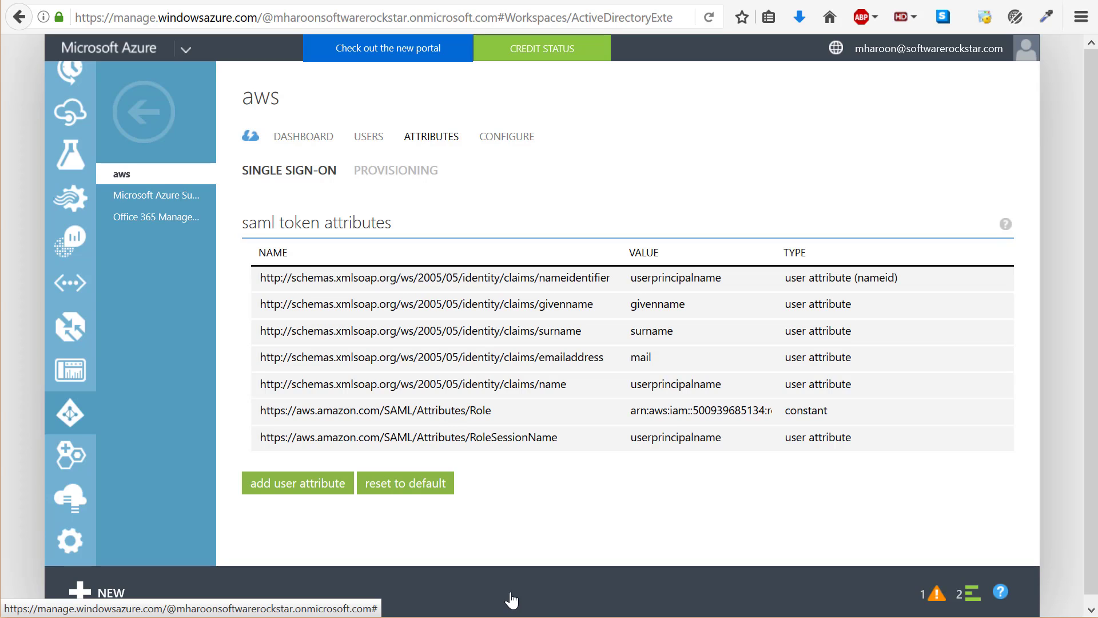
click(74, 423)
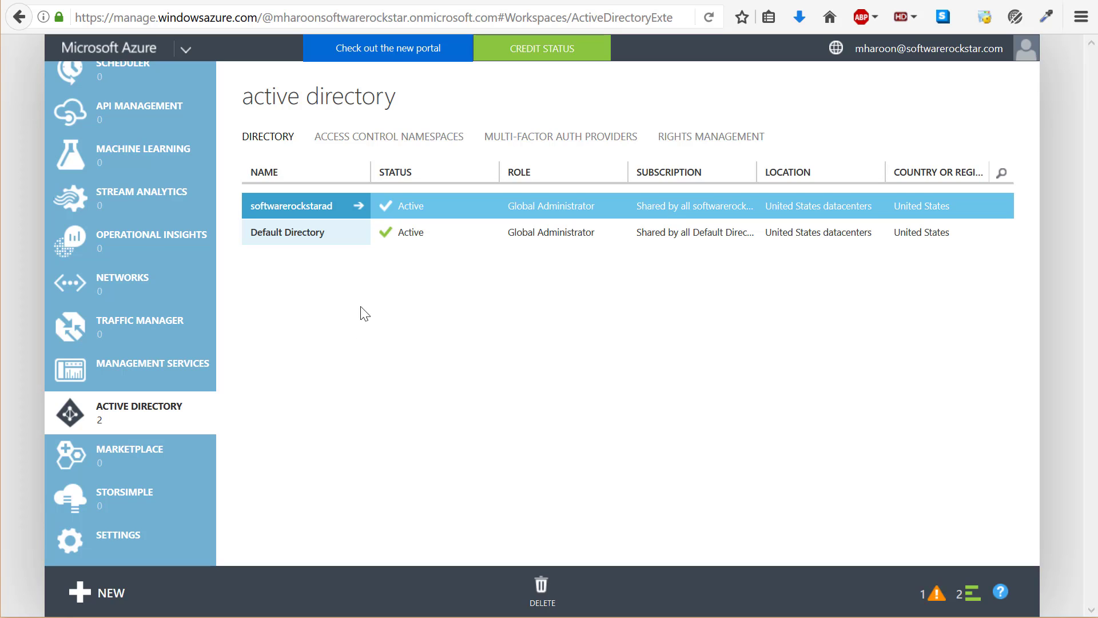
click(331, 213)
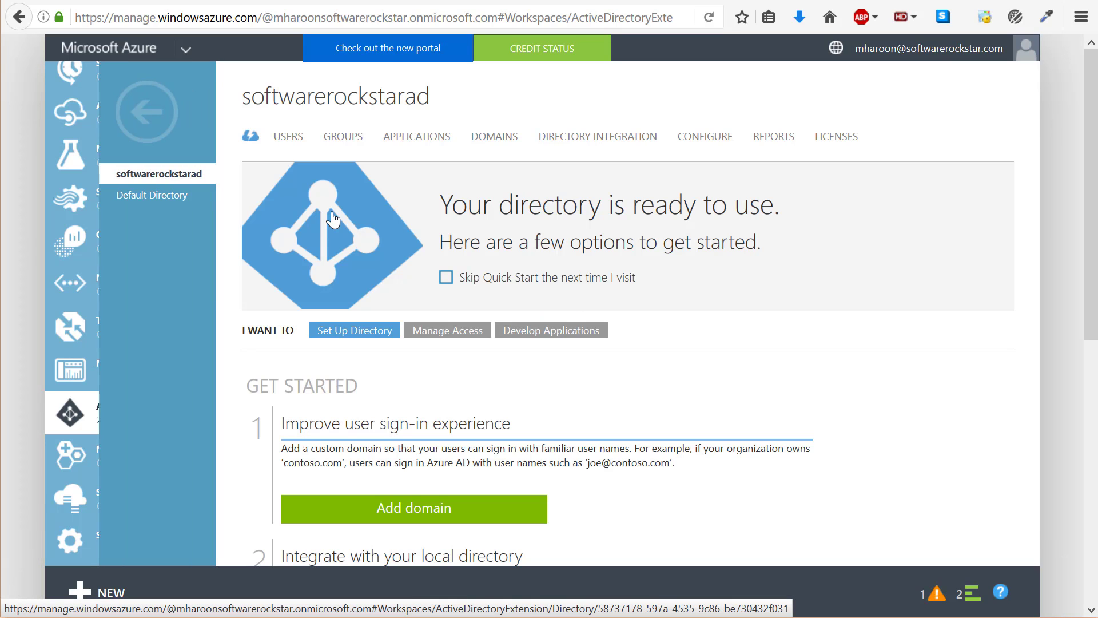
click(292, 146)
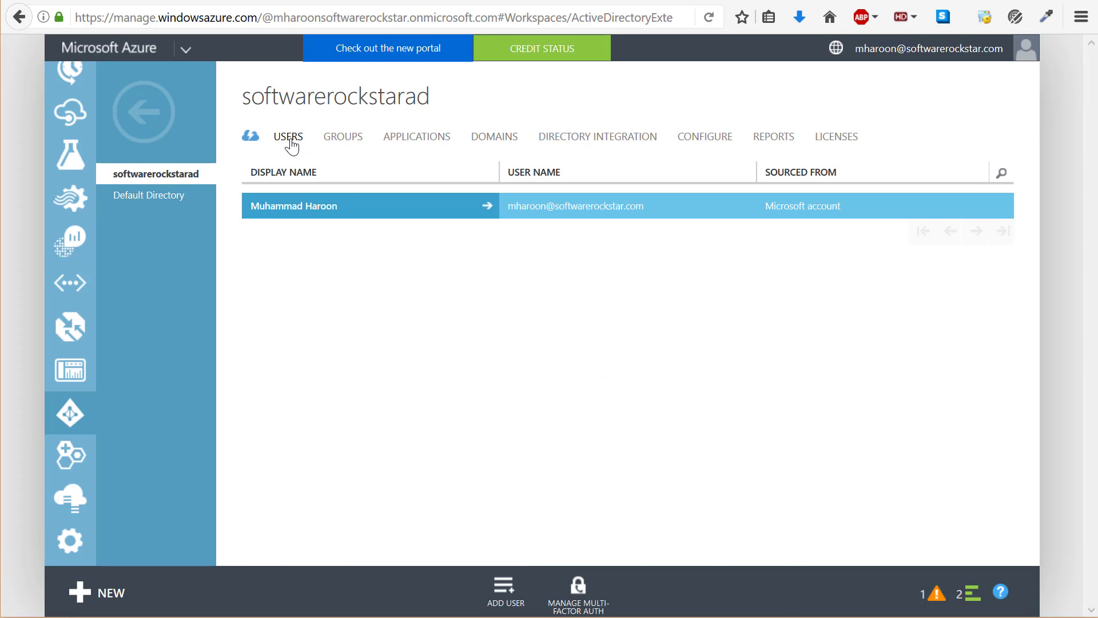
Step: Start adding a new user in your organization, entering the user name under the softwarerockstar.onmicrosoft.com domain
click(503, 589)
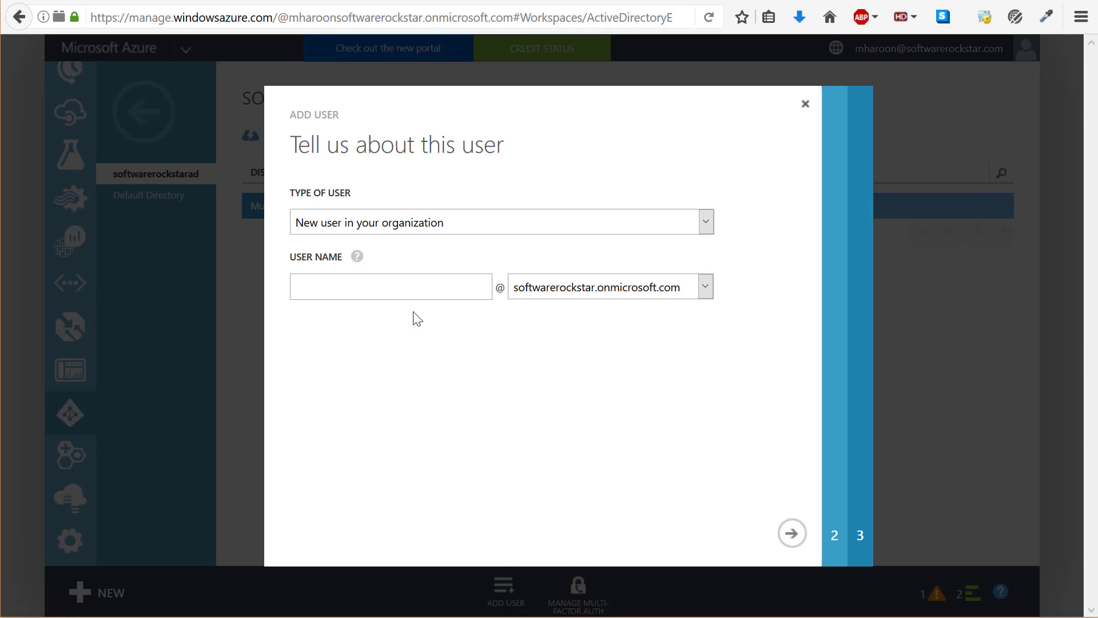
text(bsimpson)
click(792, 533)
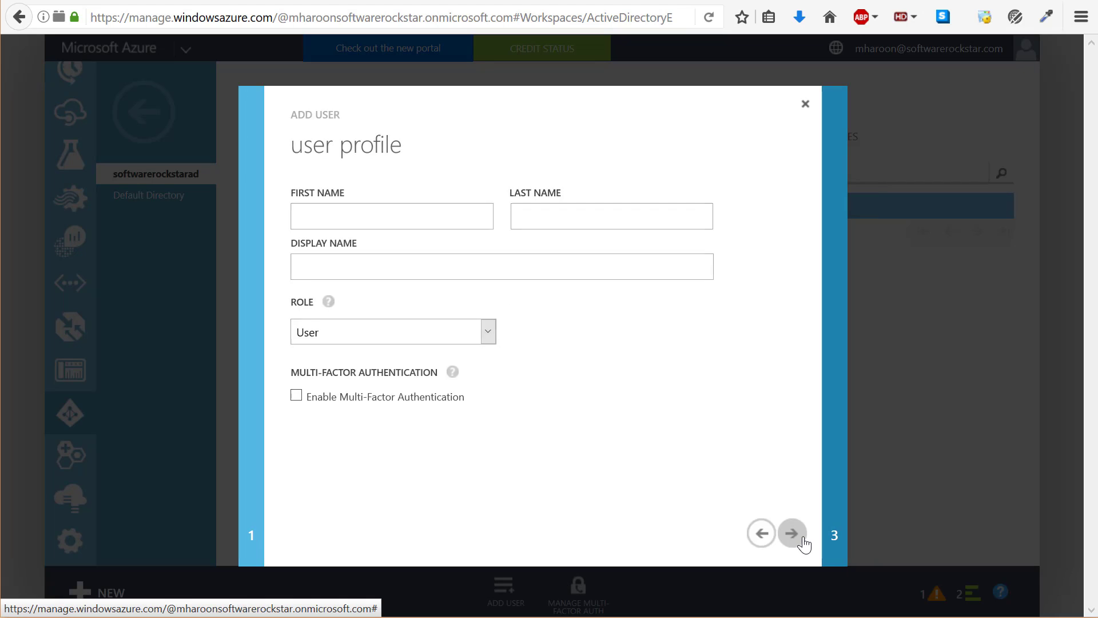
Step: Fill in the new user's first, last and display names, keeping the User role and multi-factor authentication disabled
text(Bart)
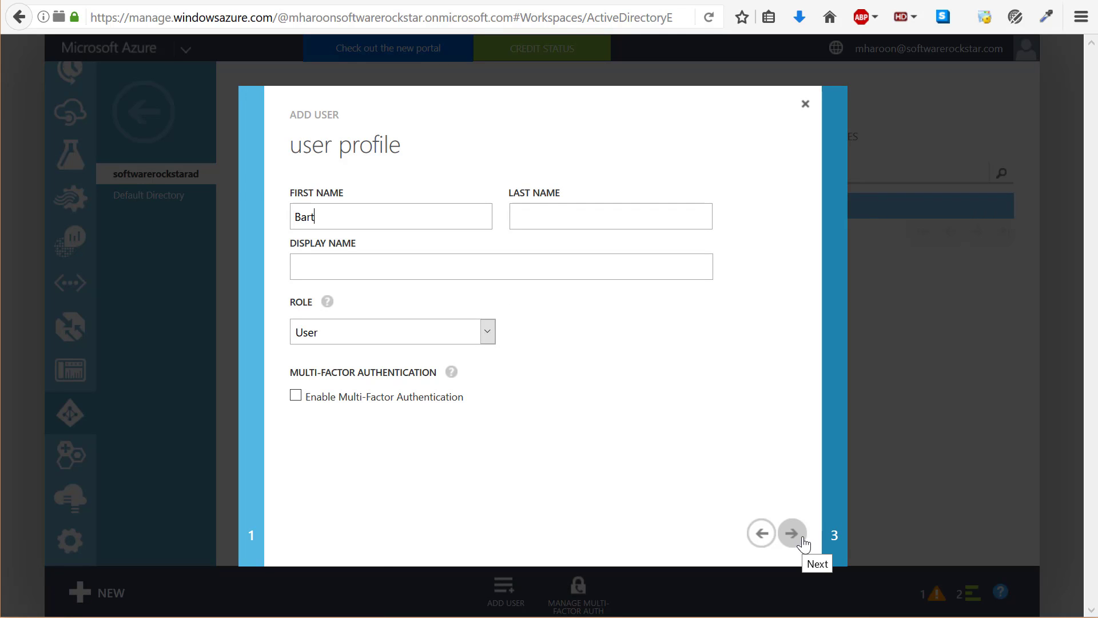
key(Tab)
text(Simpson)
key(Tab)
text(Bart Simpson)
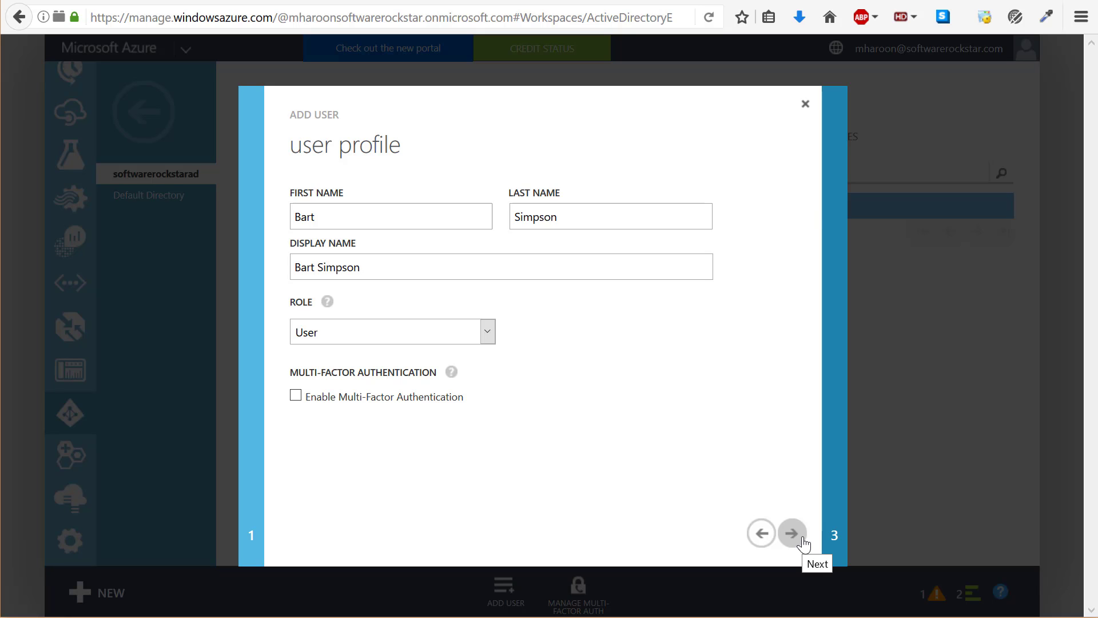
click(803, 540)
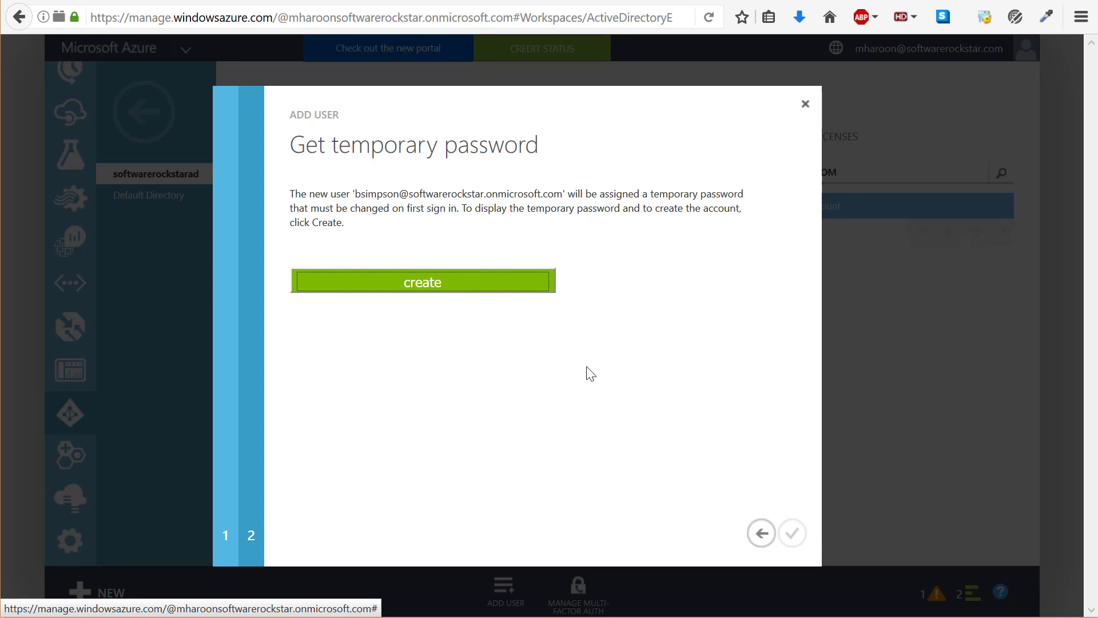
Step: Create the new user's account, copy the temporary password and finish adding the user
click(467, 288)
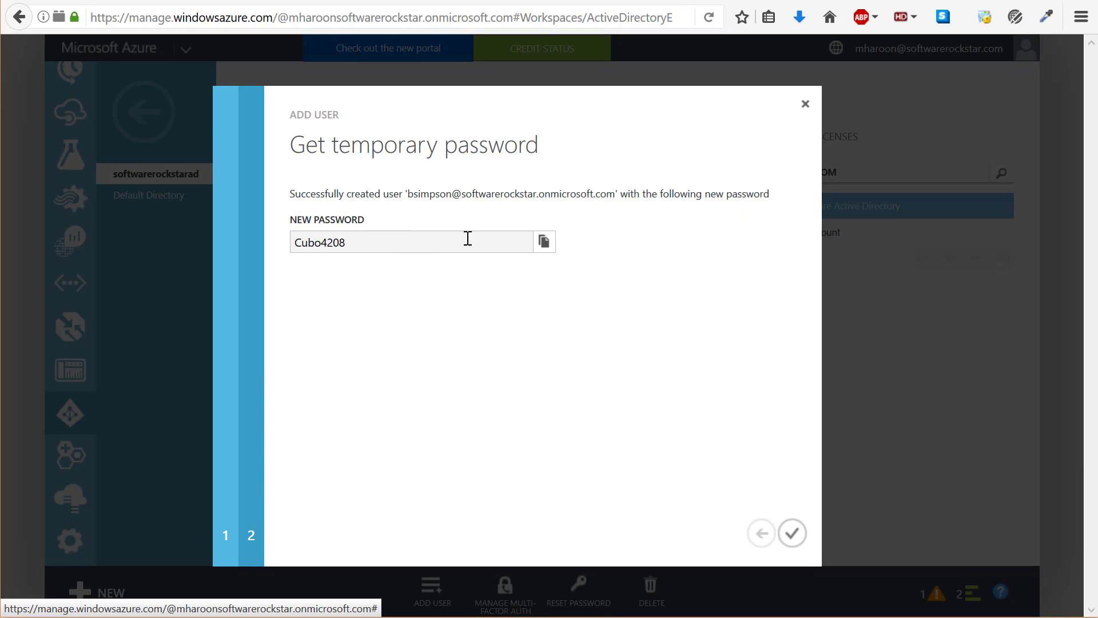
click(544, 244)
click(793, 534)
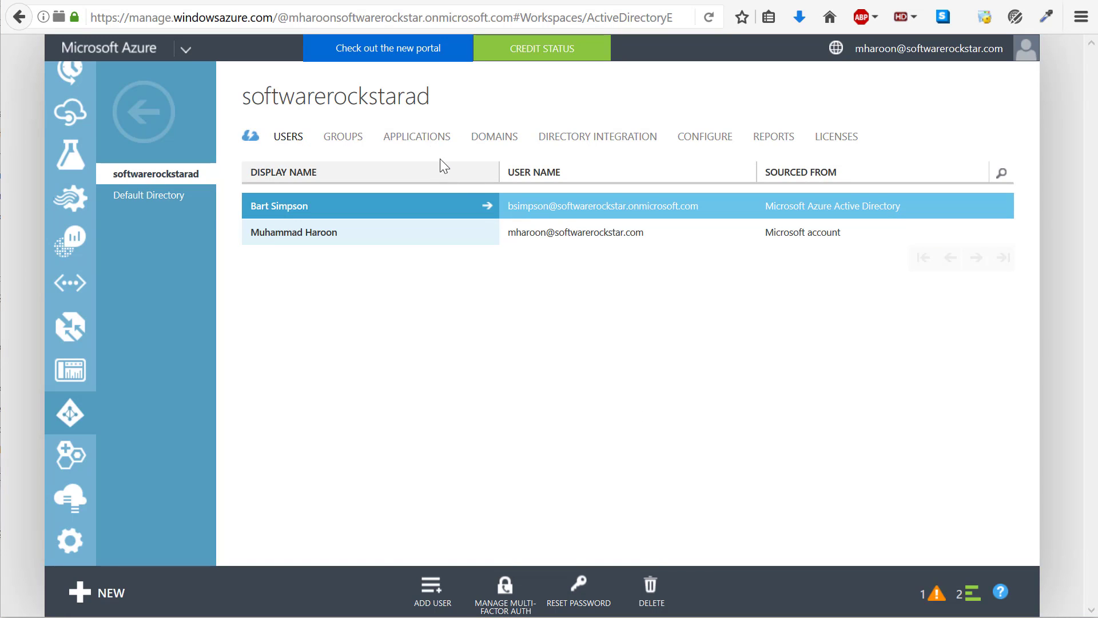
Step: In the directory's aws application, assign the newly created user and confirm enabling access
click(426, 148)
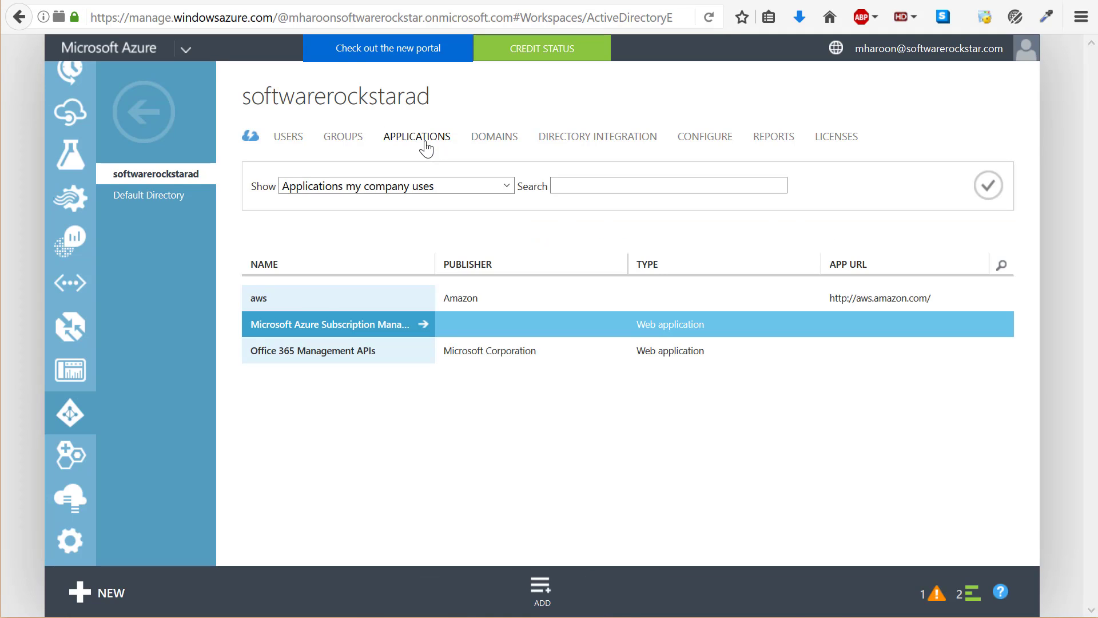
click(333, 303)
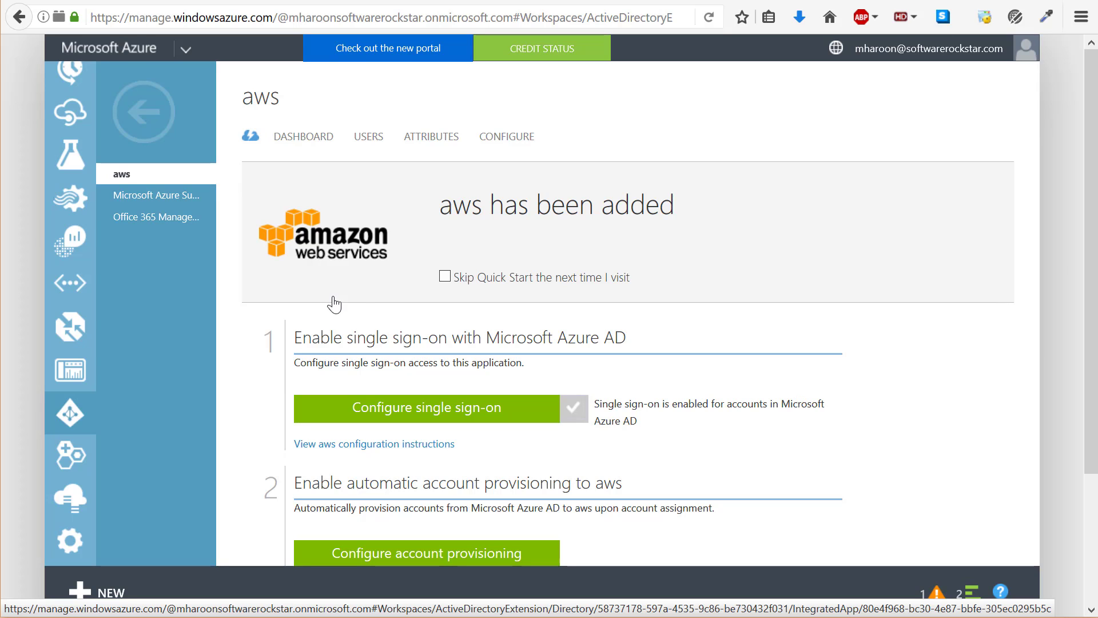
click(372, 141)
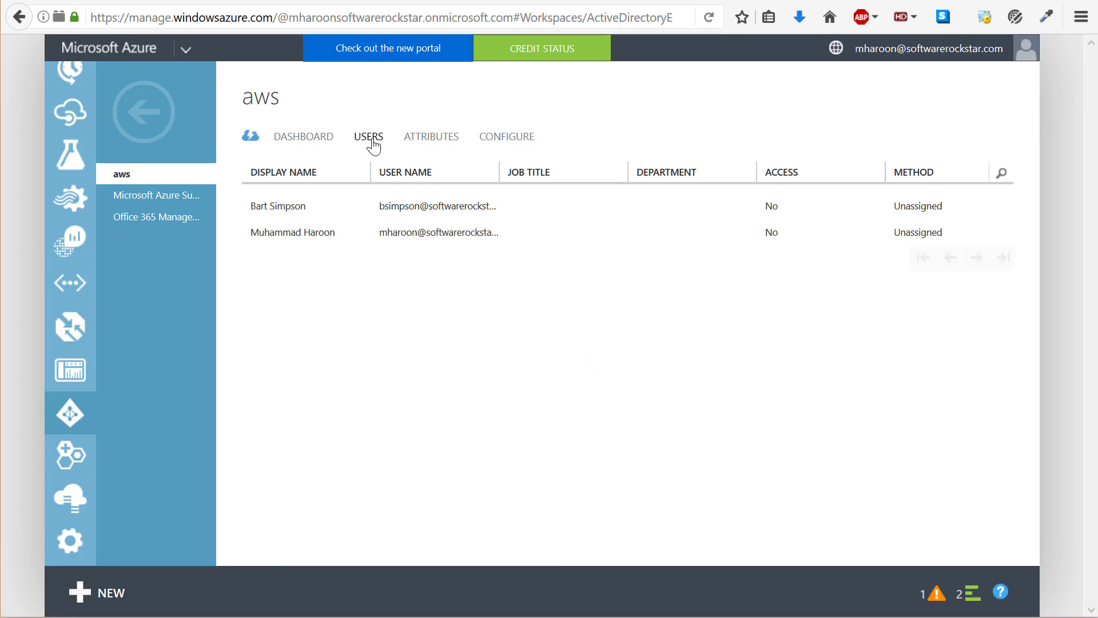
click(338, 208)
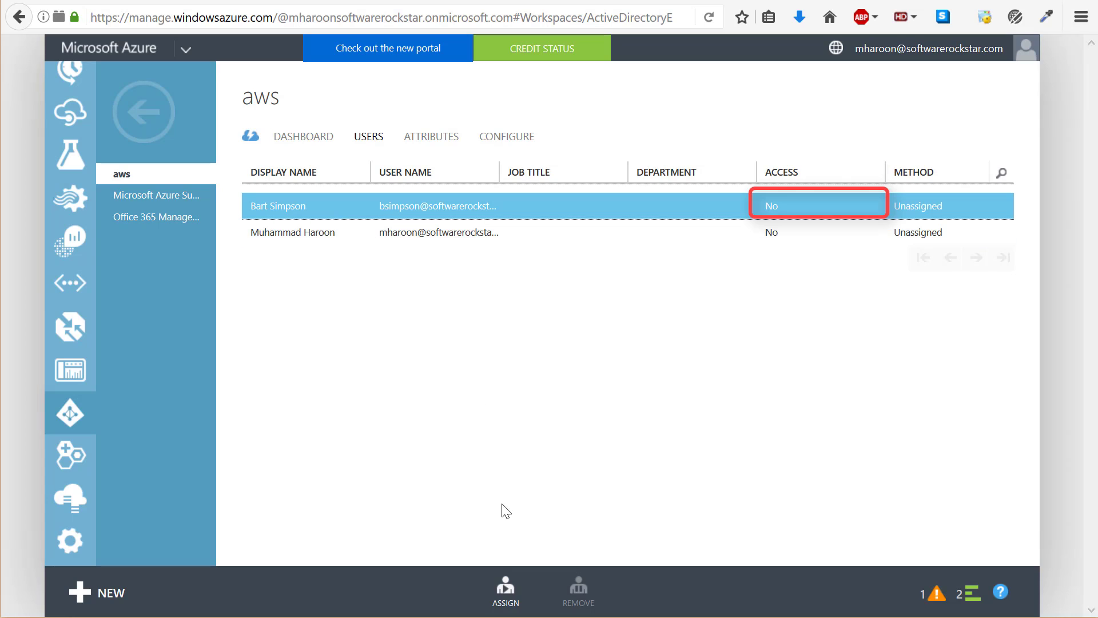
click(501, 600)
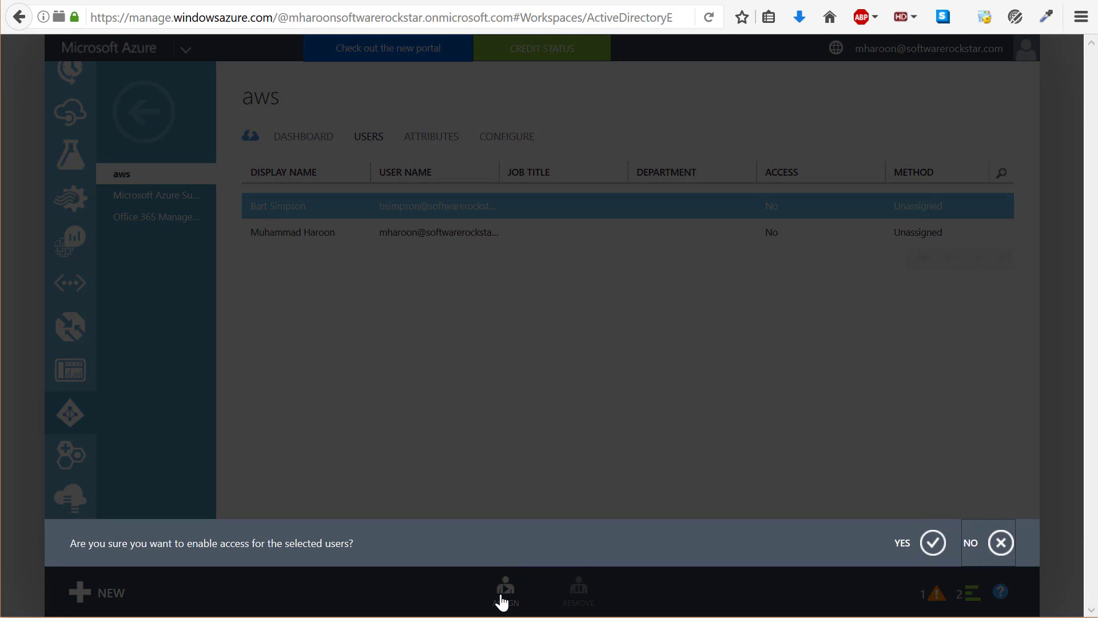
click(932, 542)
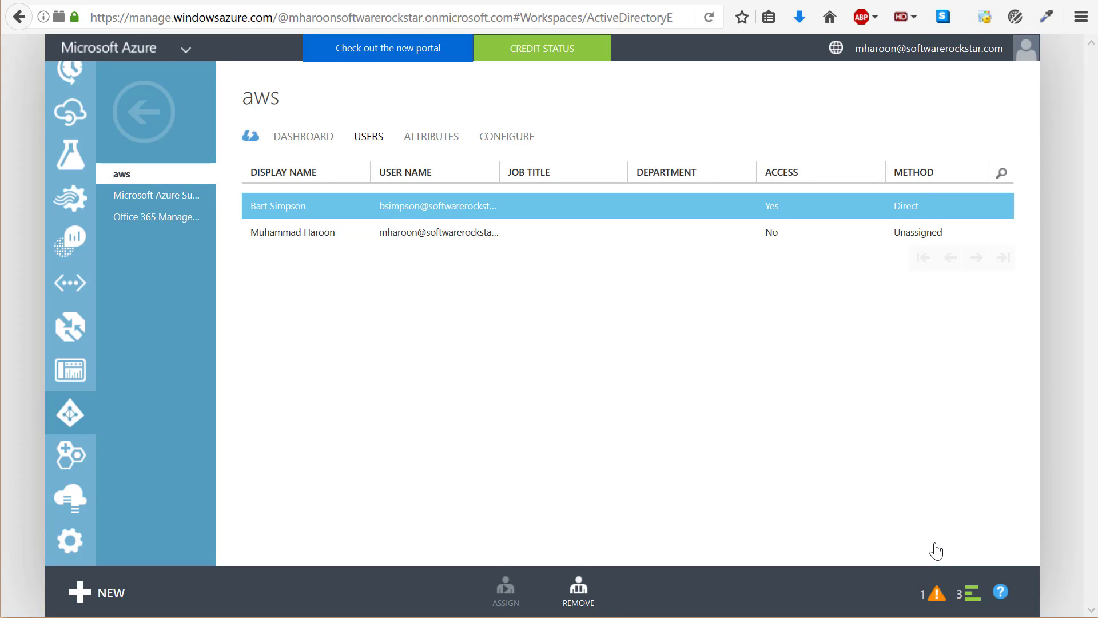
Step: Open a private browsing window and go to myapps.microsoft.com
key(ctrl+shift+p)
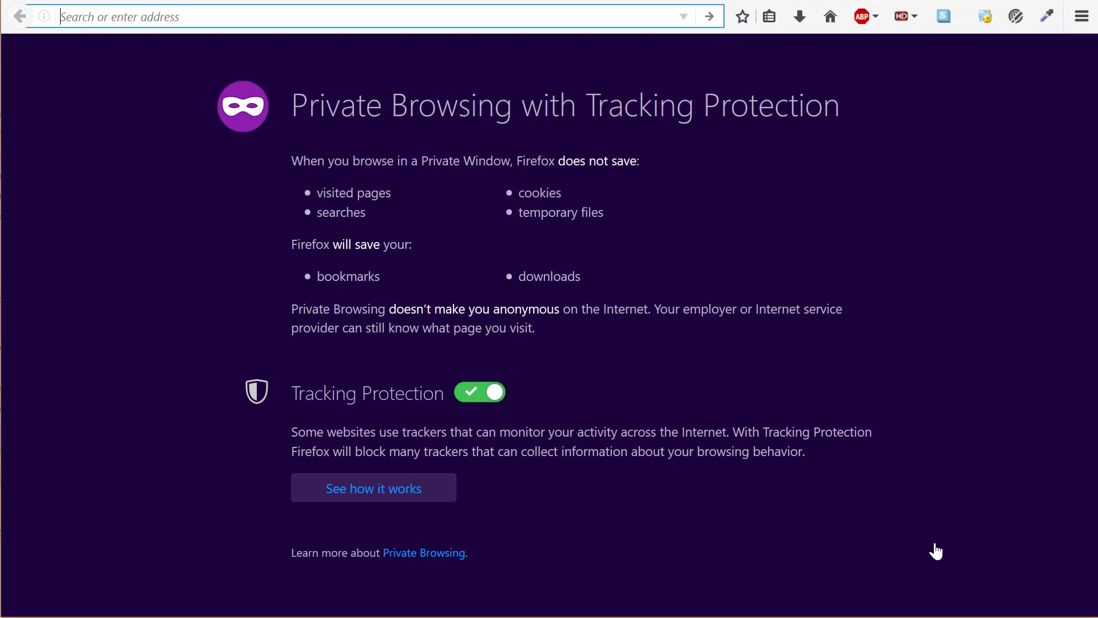
text(myapps.microsoft.com)
key(Return)
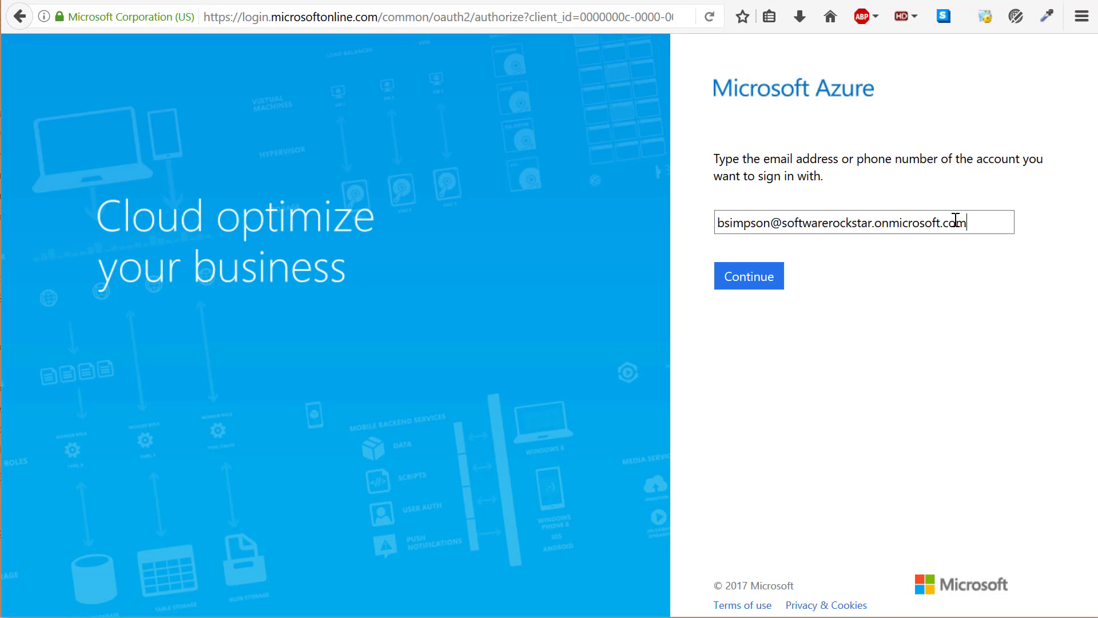
Step: Sign in with the new user's e-mail and temporary password, and update it to a new account password
click(766, 277)
key(ctrl+v)
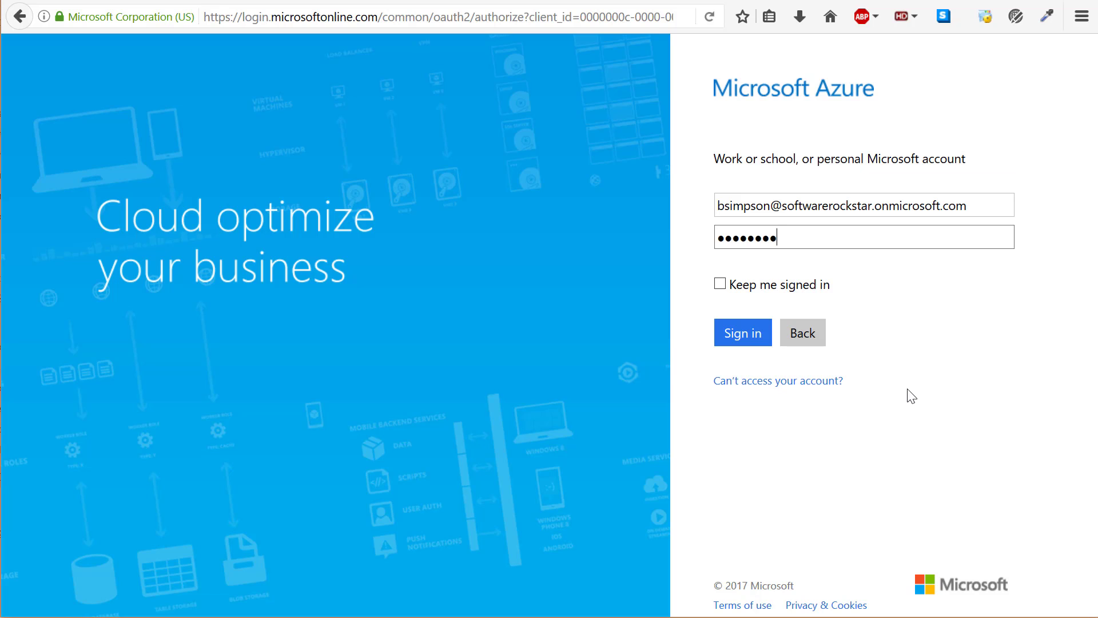
click(749, 338)
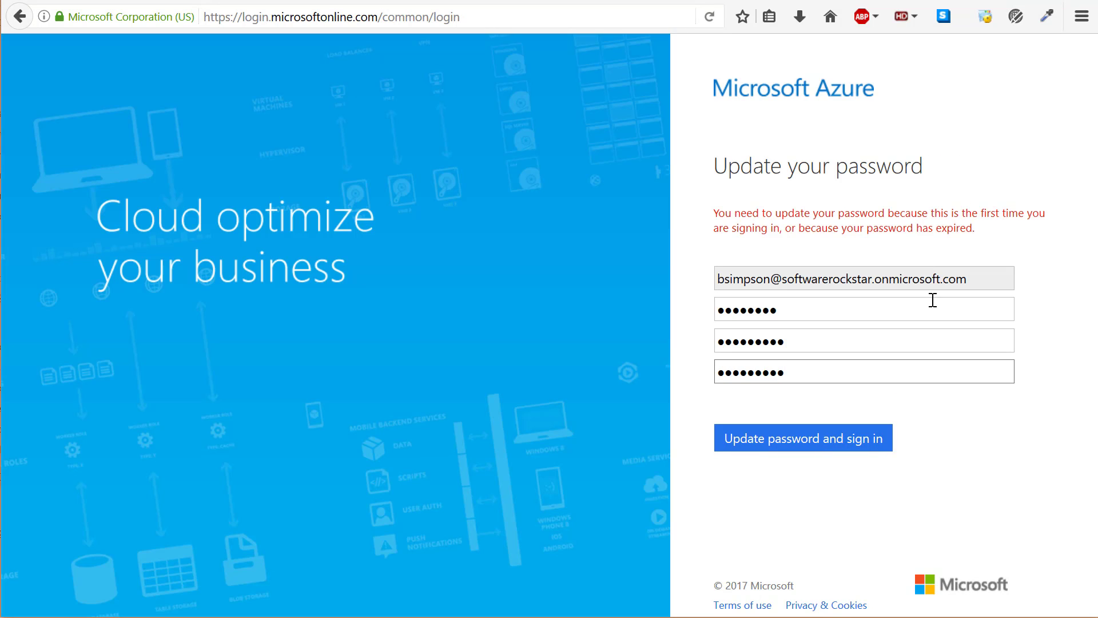
click(864, 449)
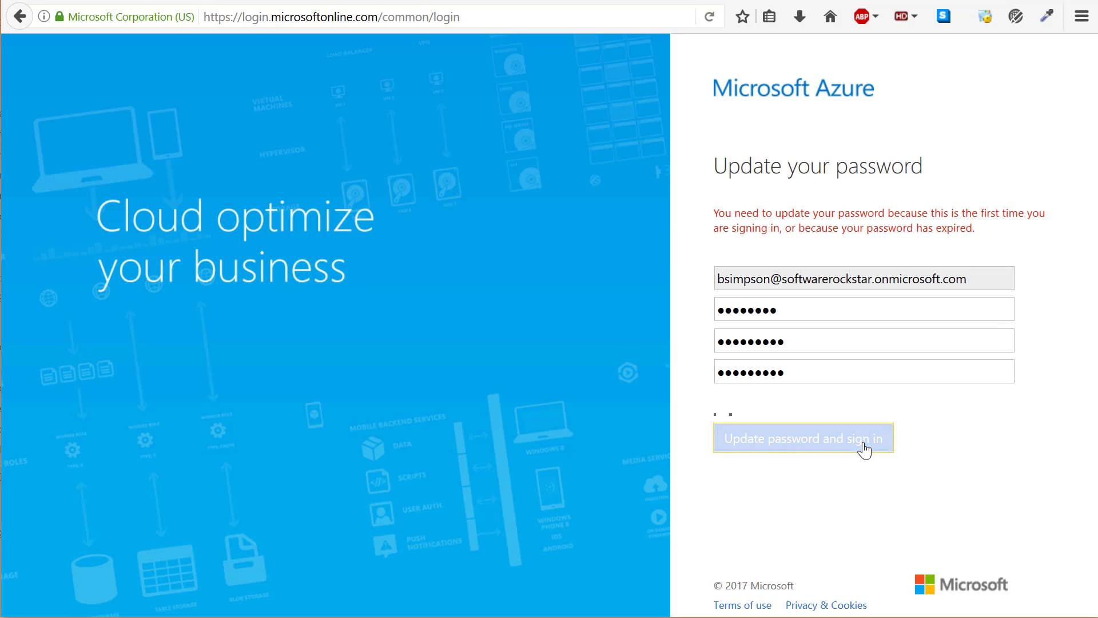